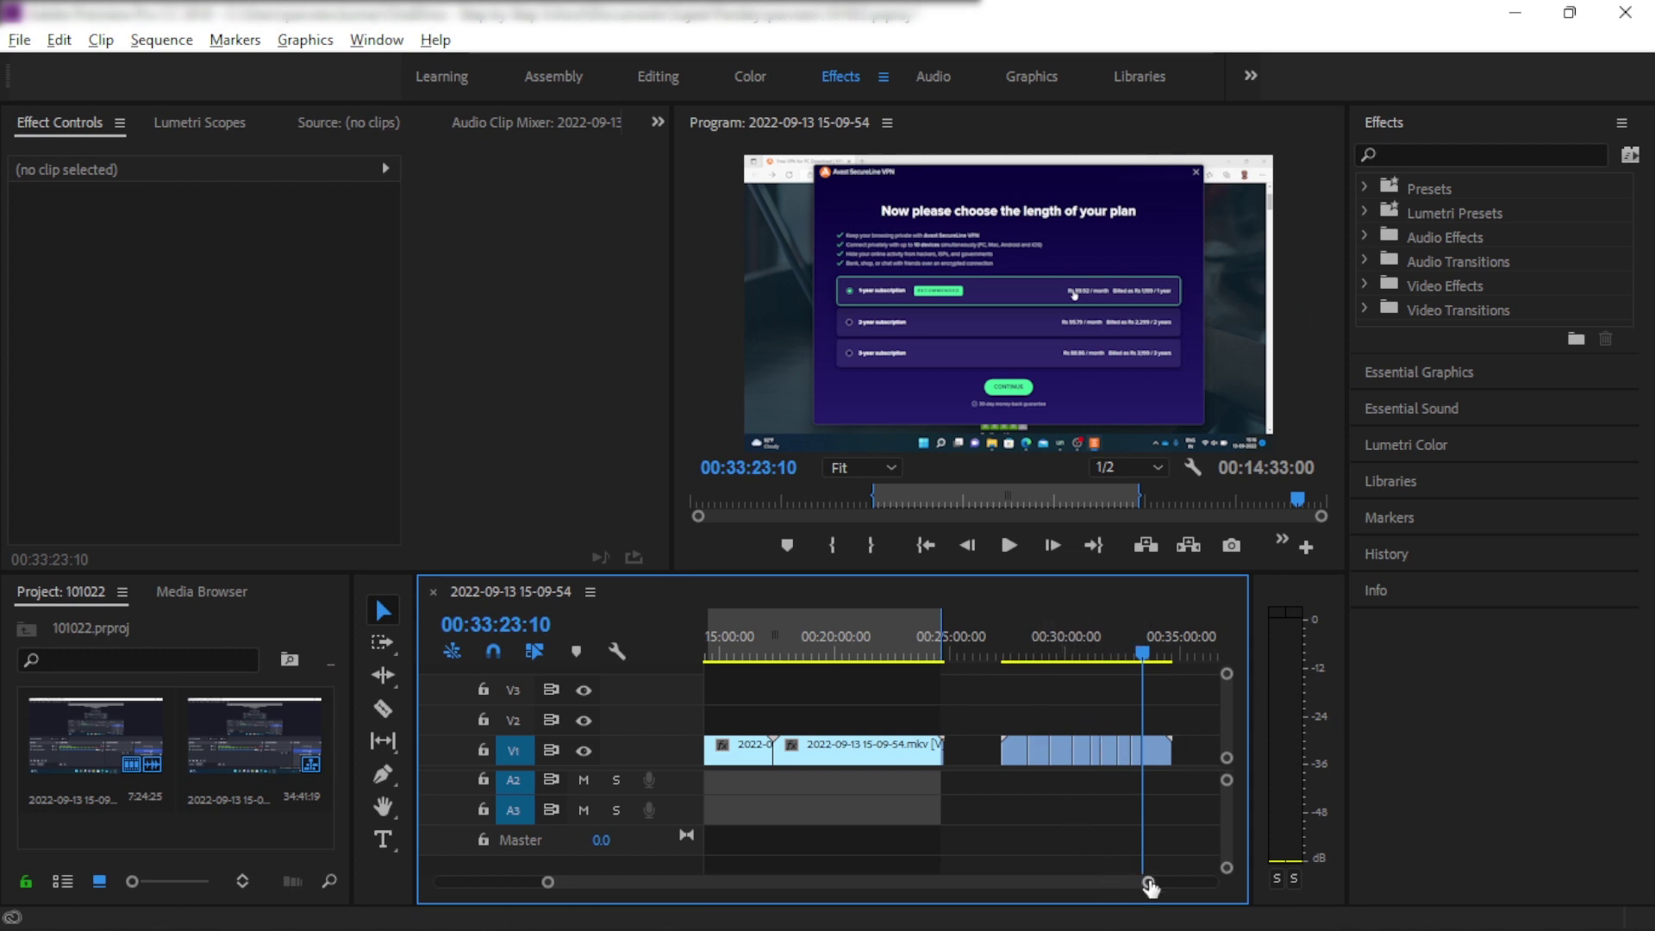
Step: Play the footage from about 28:15 and zoom the timeline in on the cuts near 28:24
left_click_drag(1147, 882, 1104, 887)
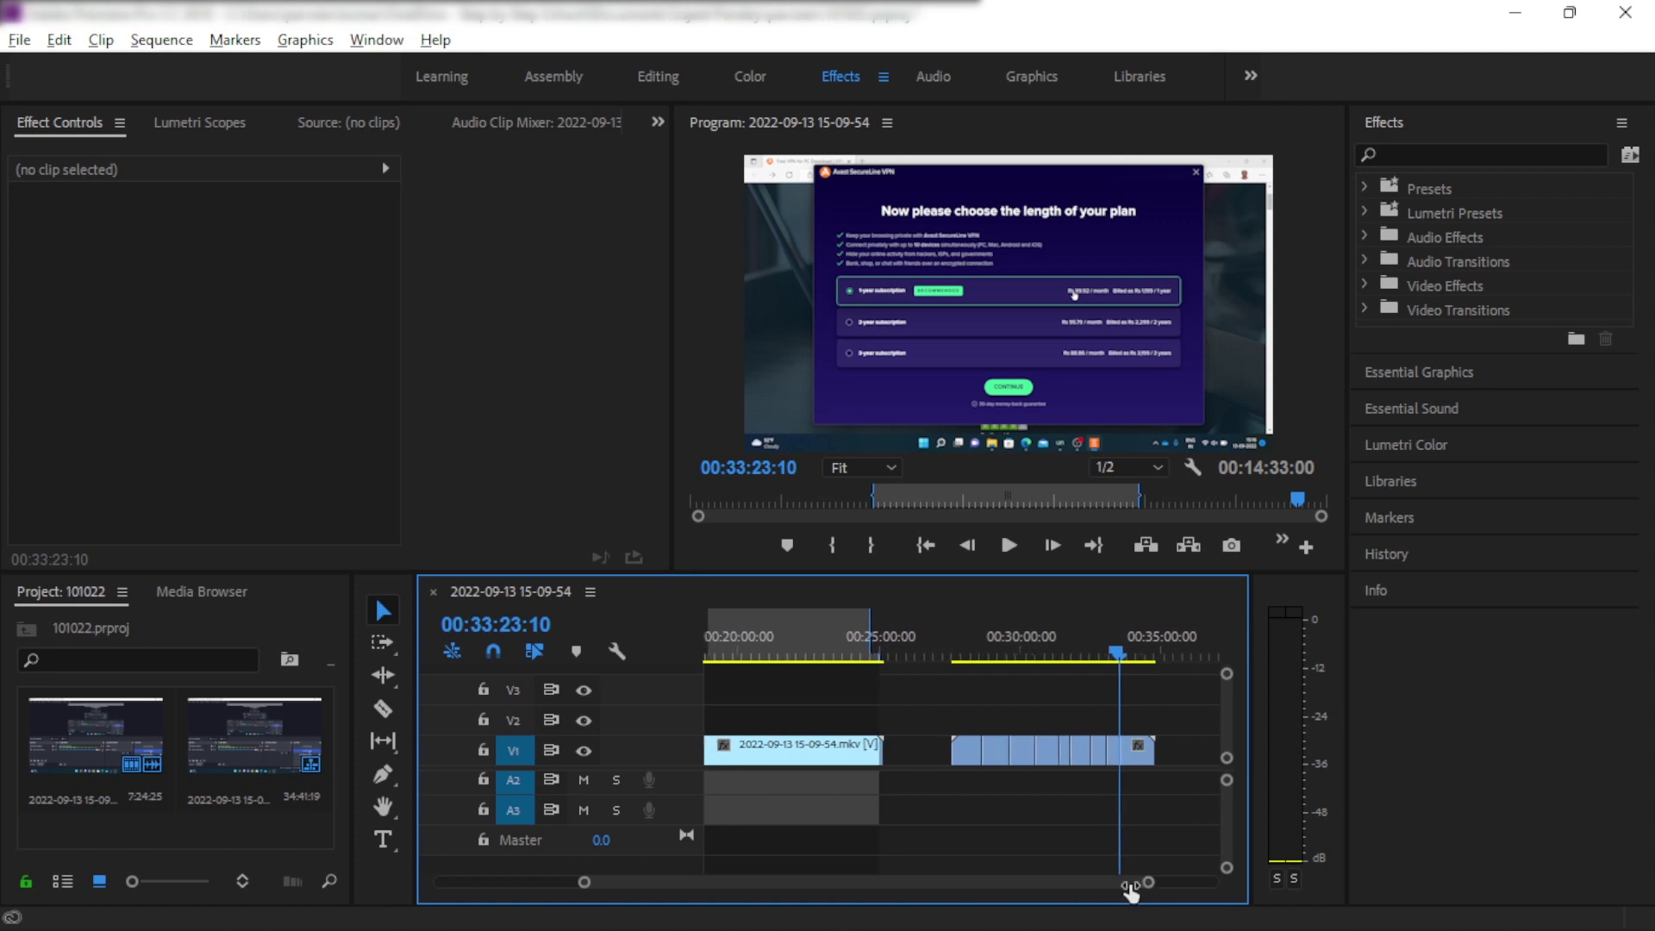
left_click(877, 642)
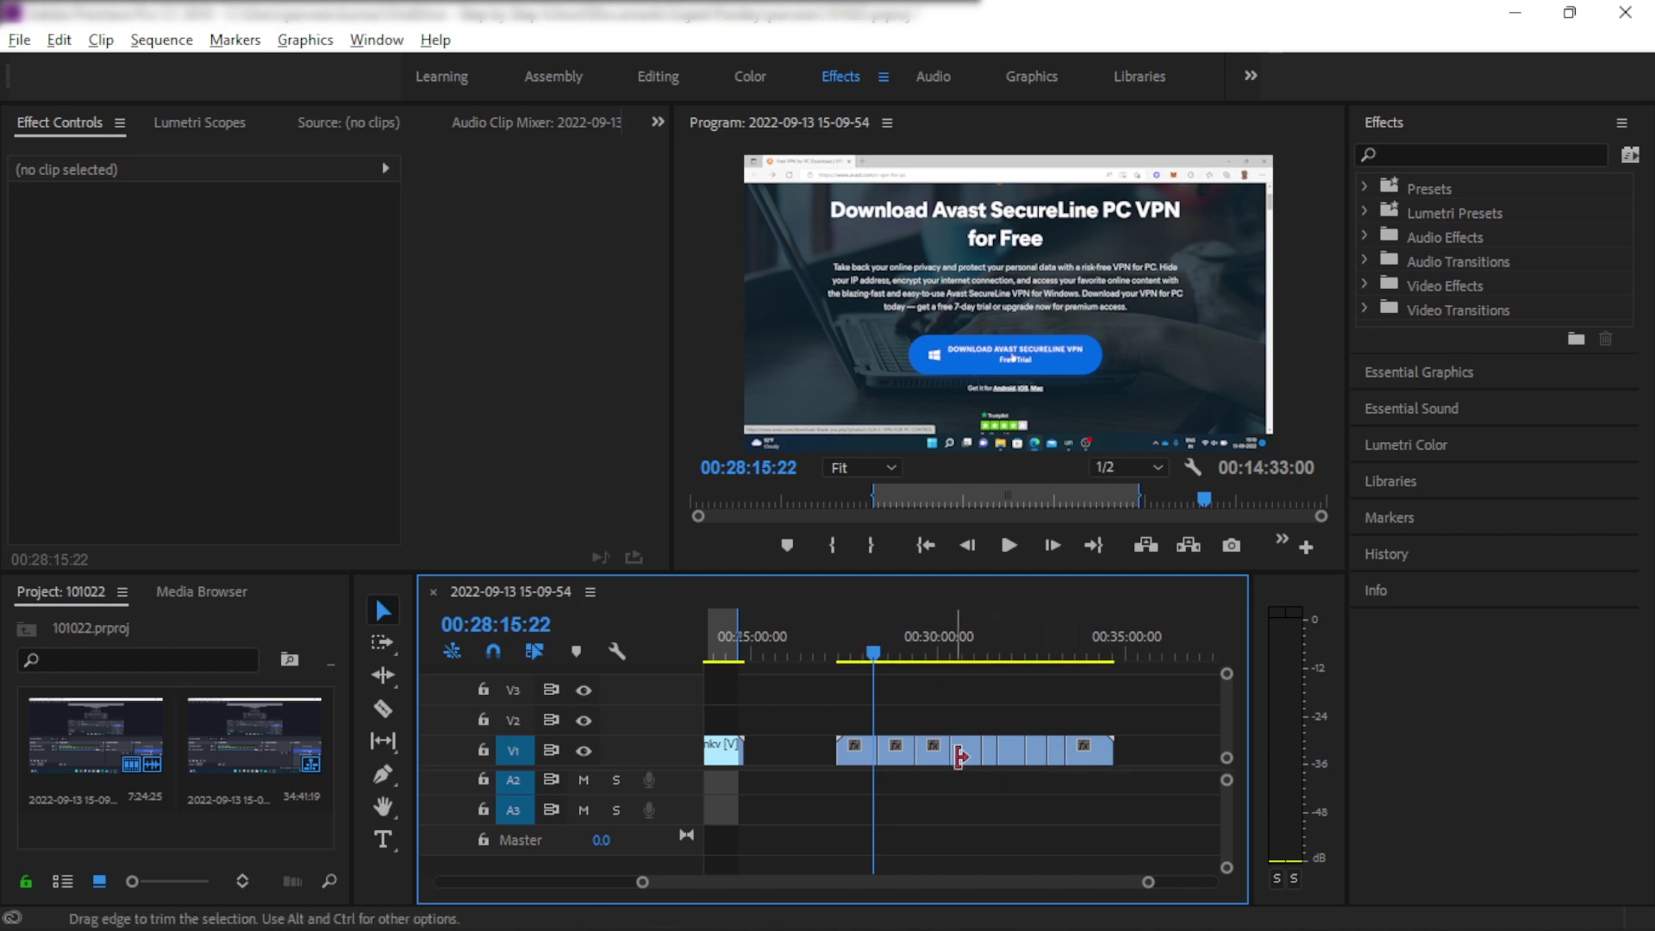
key("space")
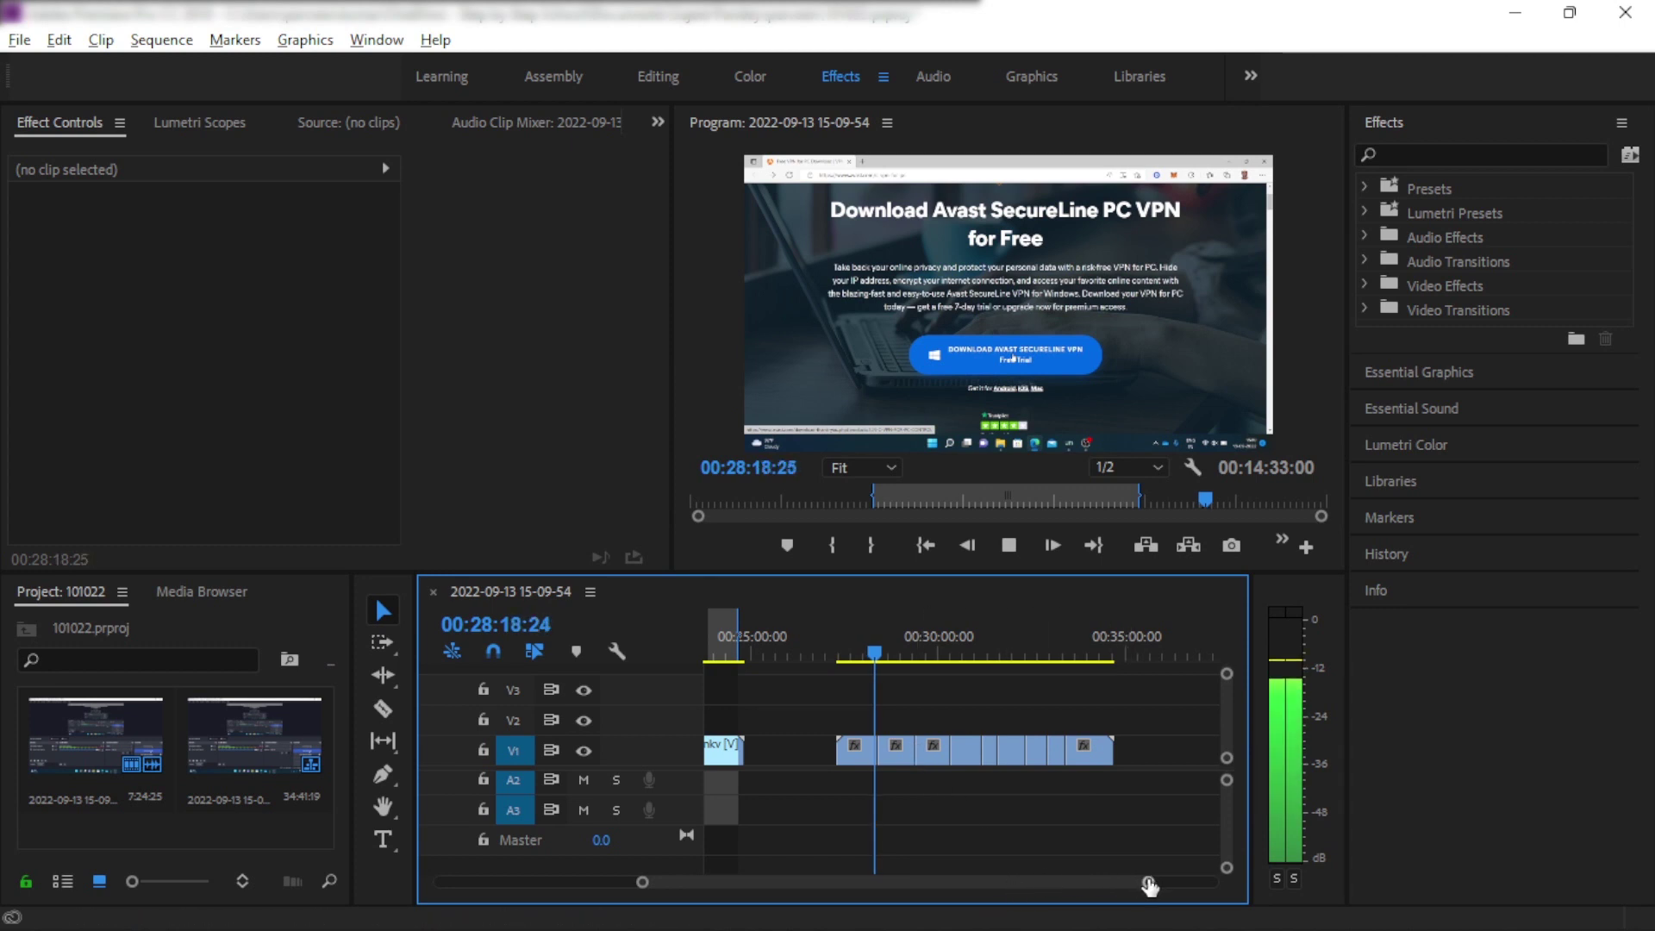
left_click_drag(1147, 882, 1054, 888)
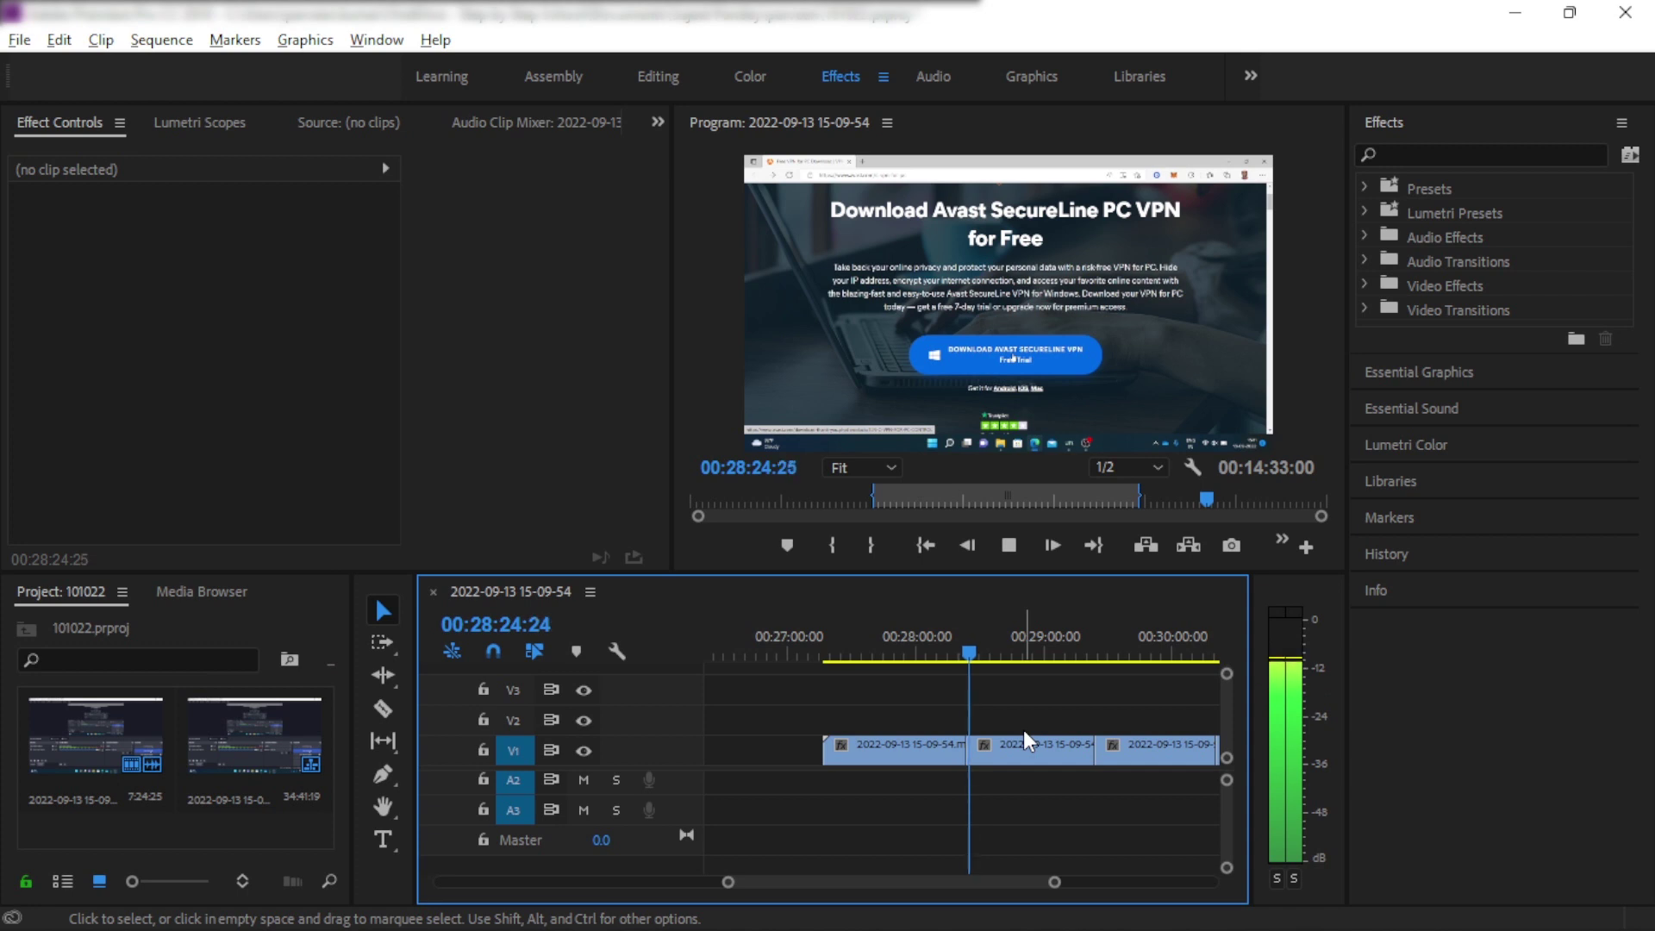
Step: Stop playback and expand the Video Transitions folder in the Effects panel to list its categories
key("space")
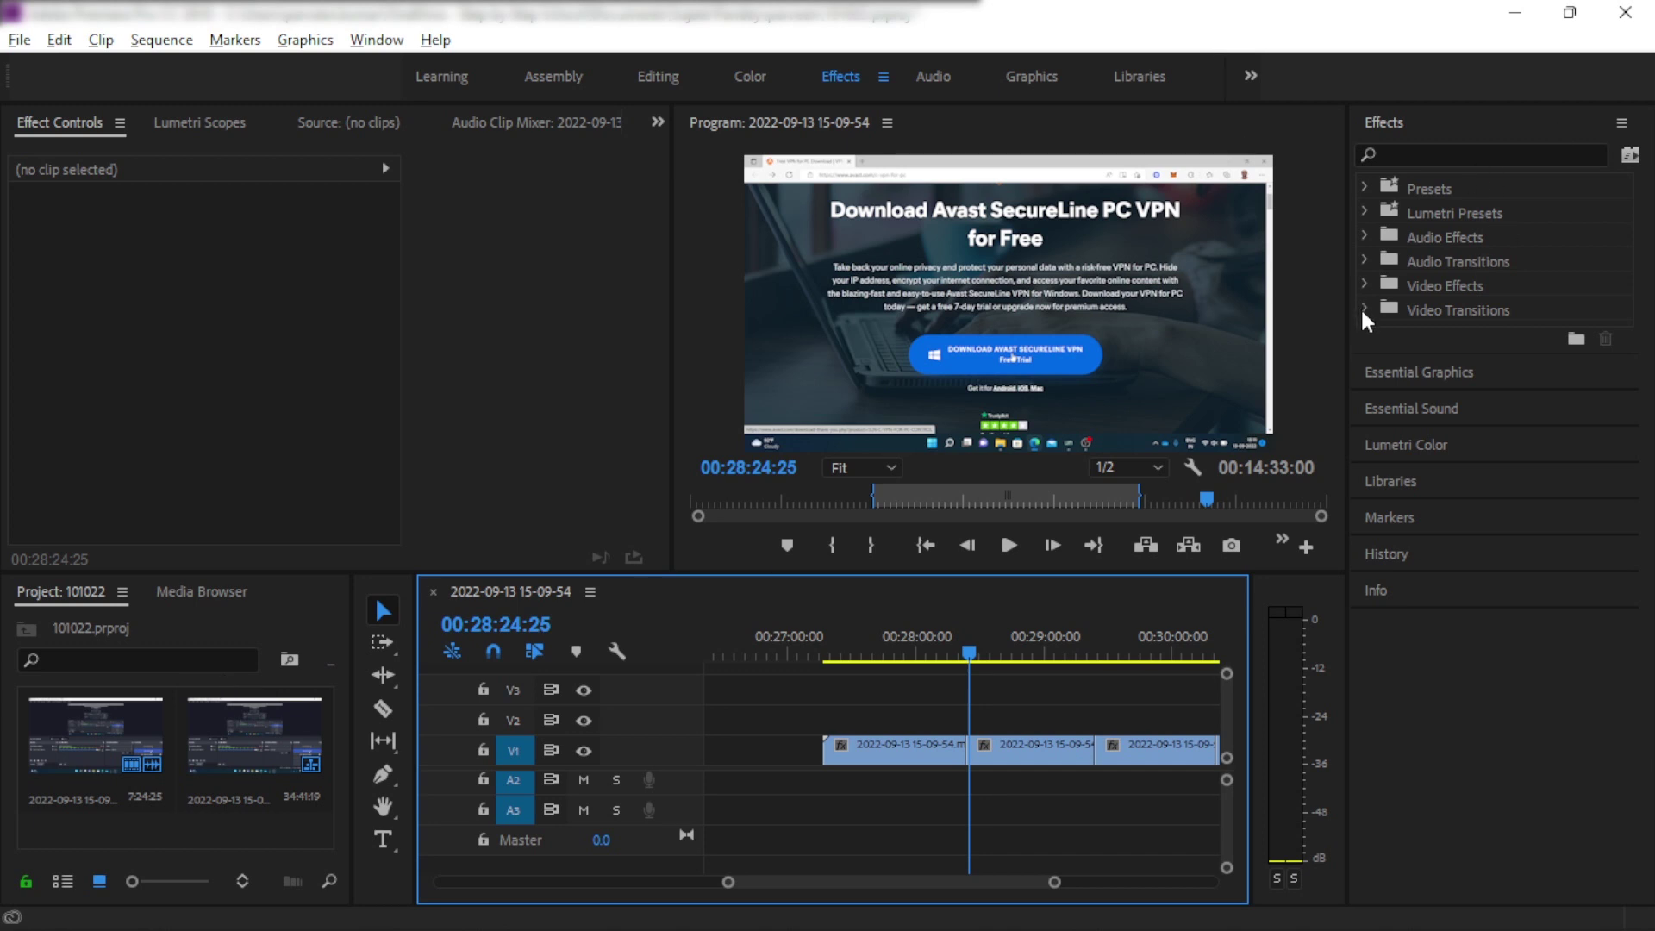
left_click(1363, 309)
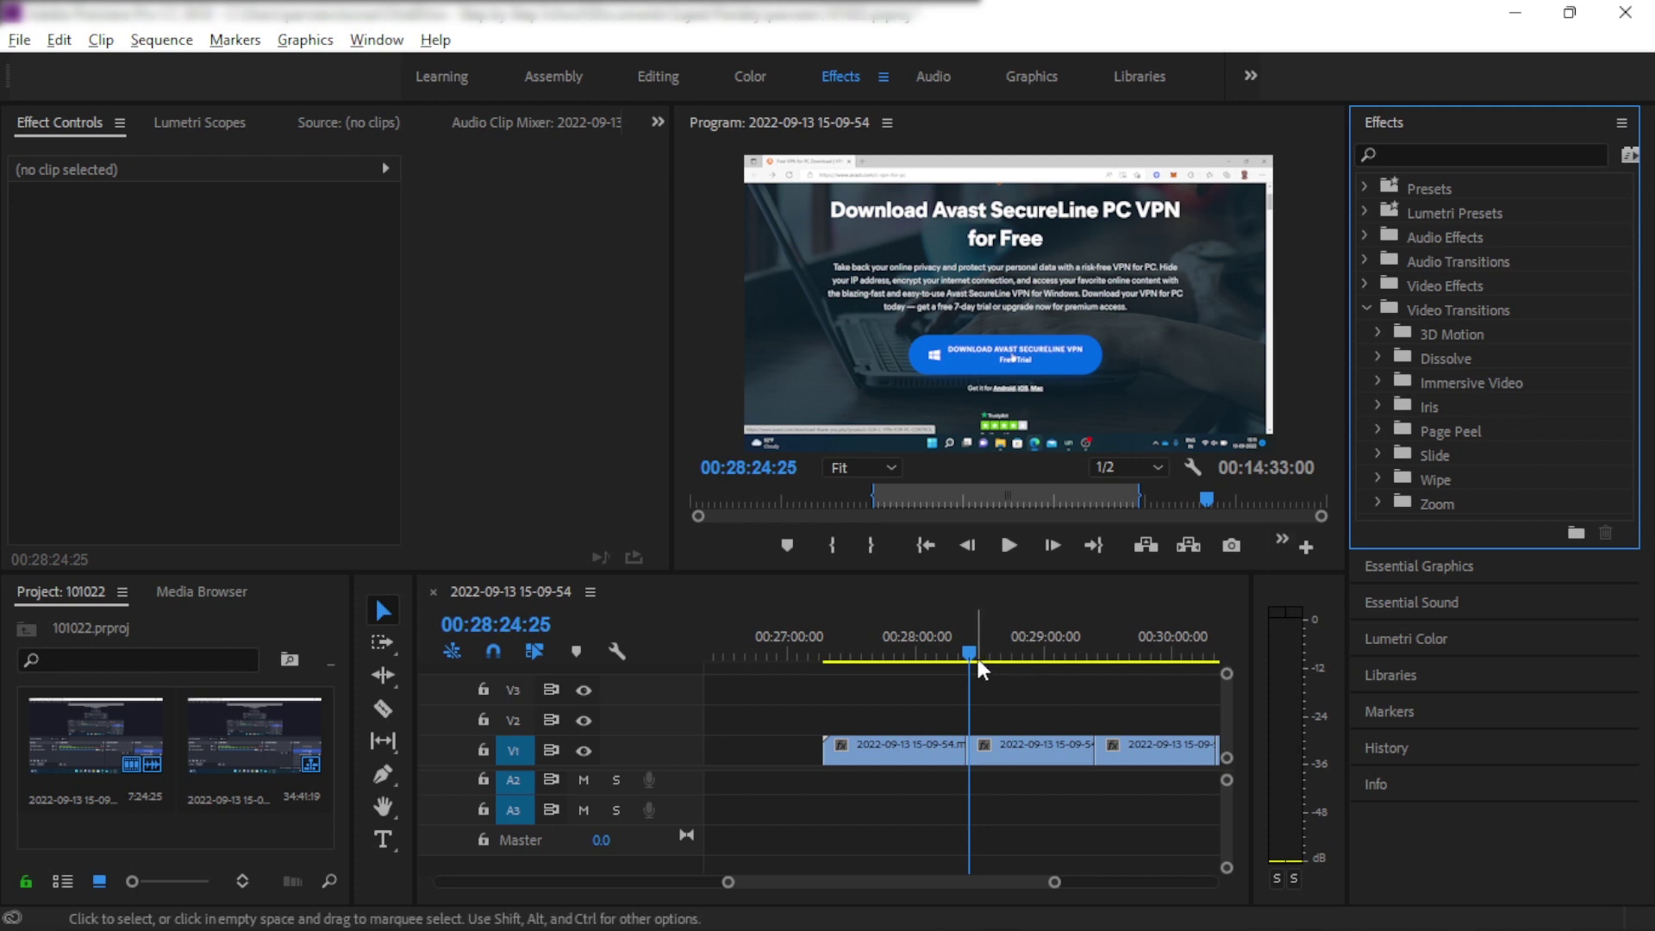
Step: Play the footage leading through the V1 cut near 28:24
left_click_drag(969, 650, 964, 649)
key("space")
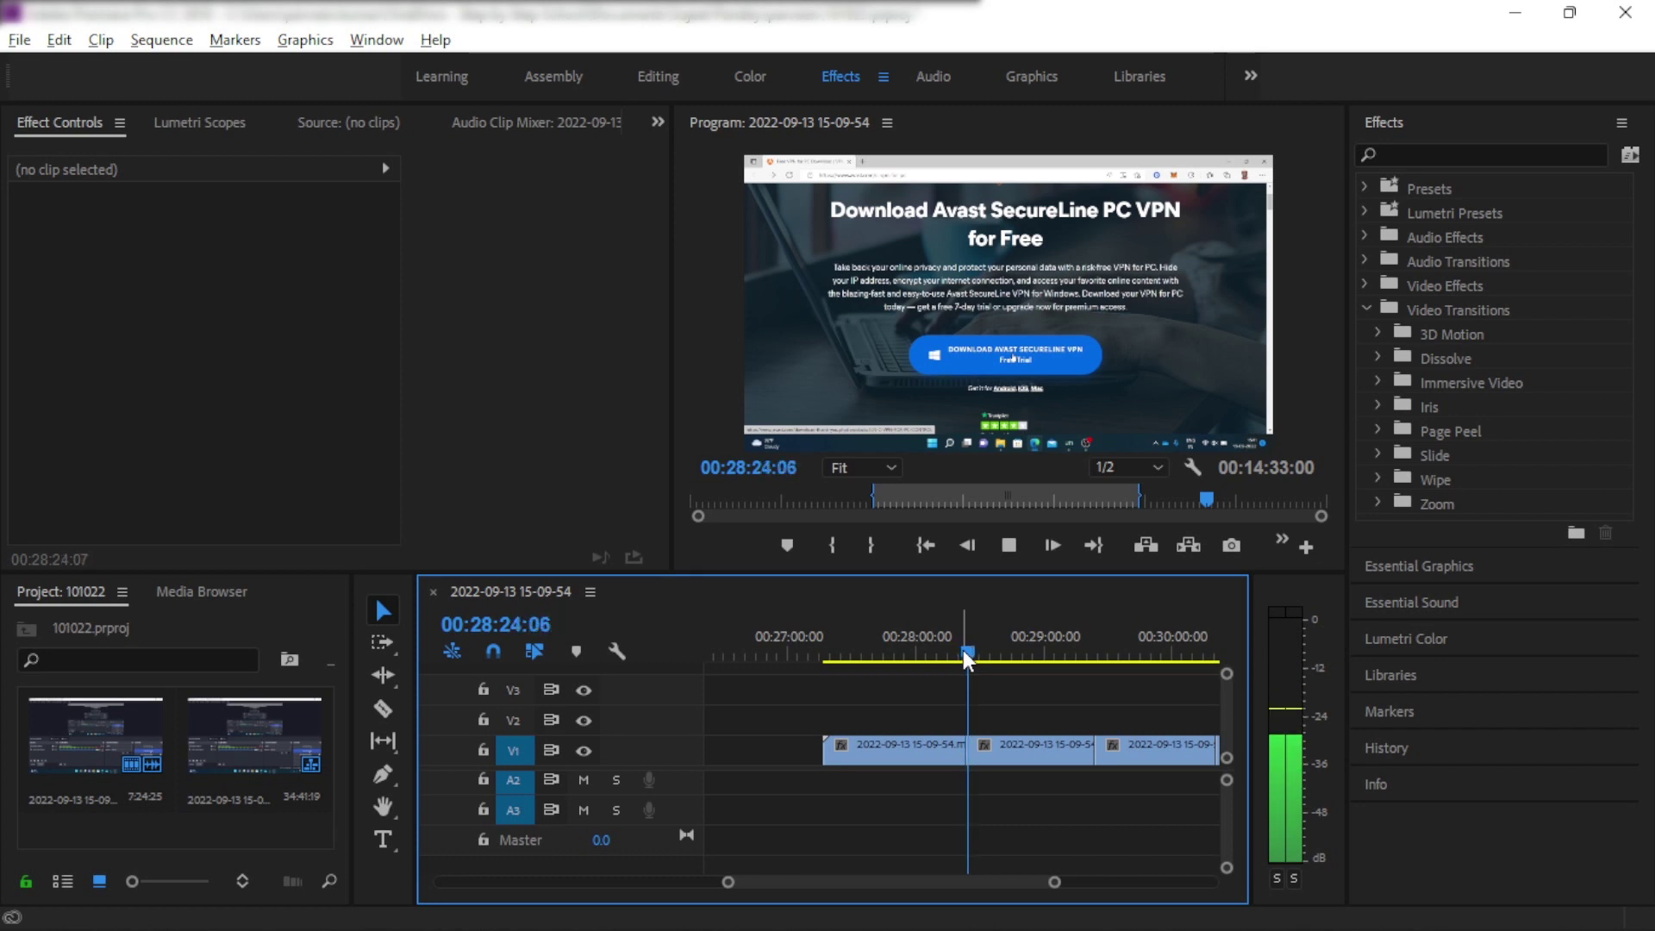
key("space")
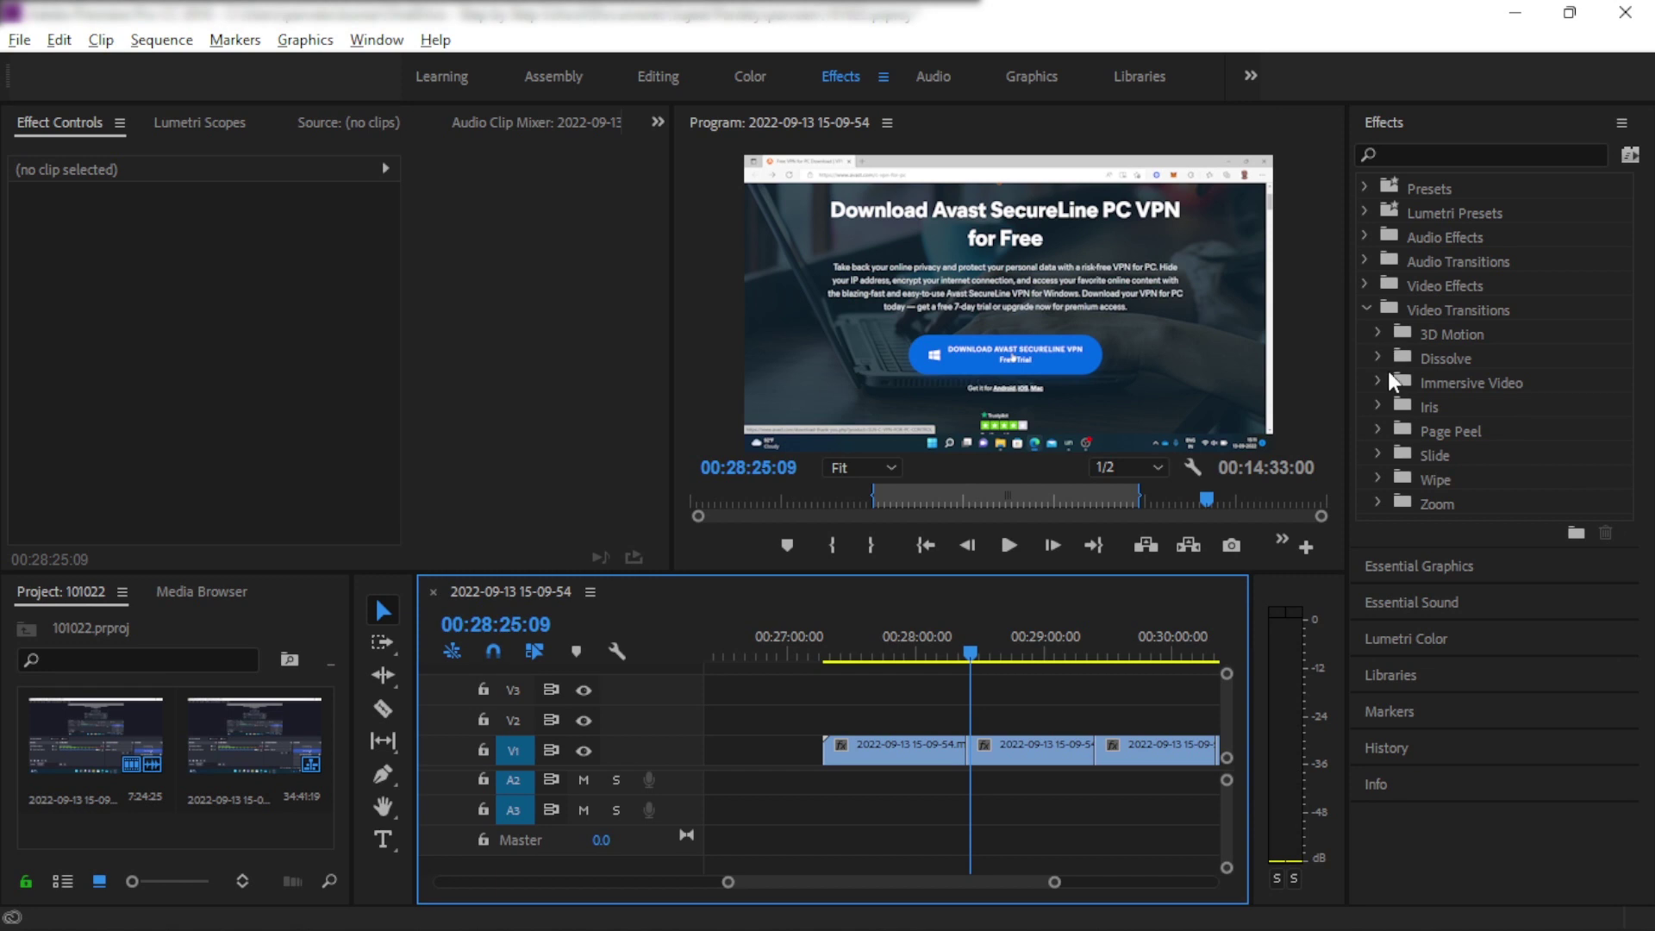
Step: Place Cross Zoom on the V1 edit point near 28:25 and preview the transition
left_click(1379, 405)
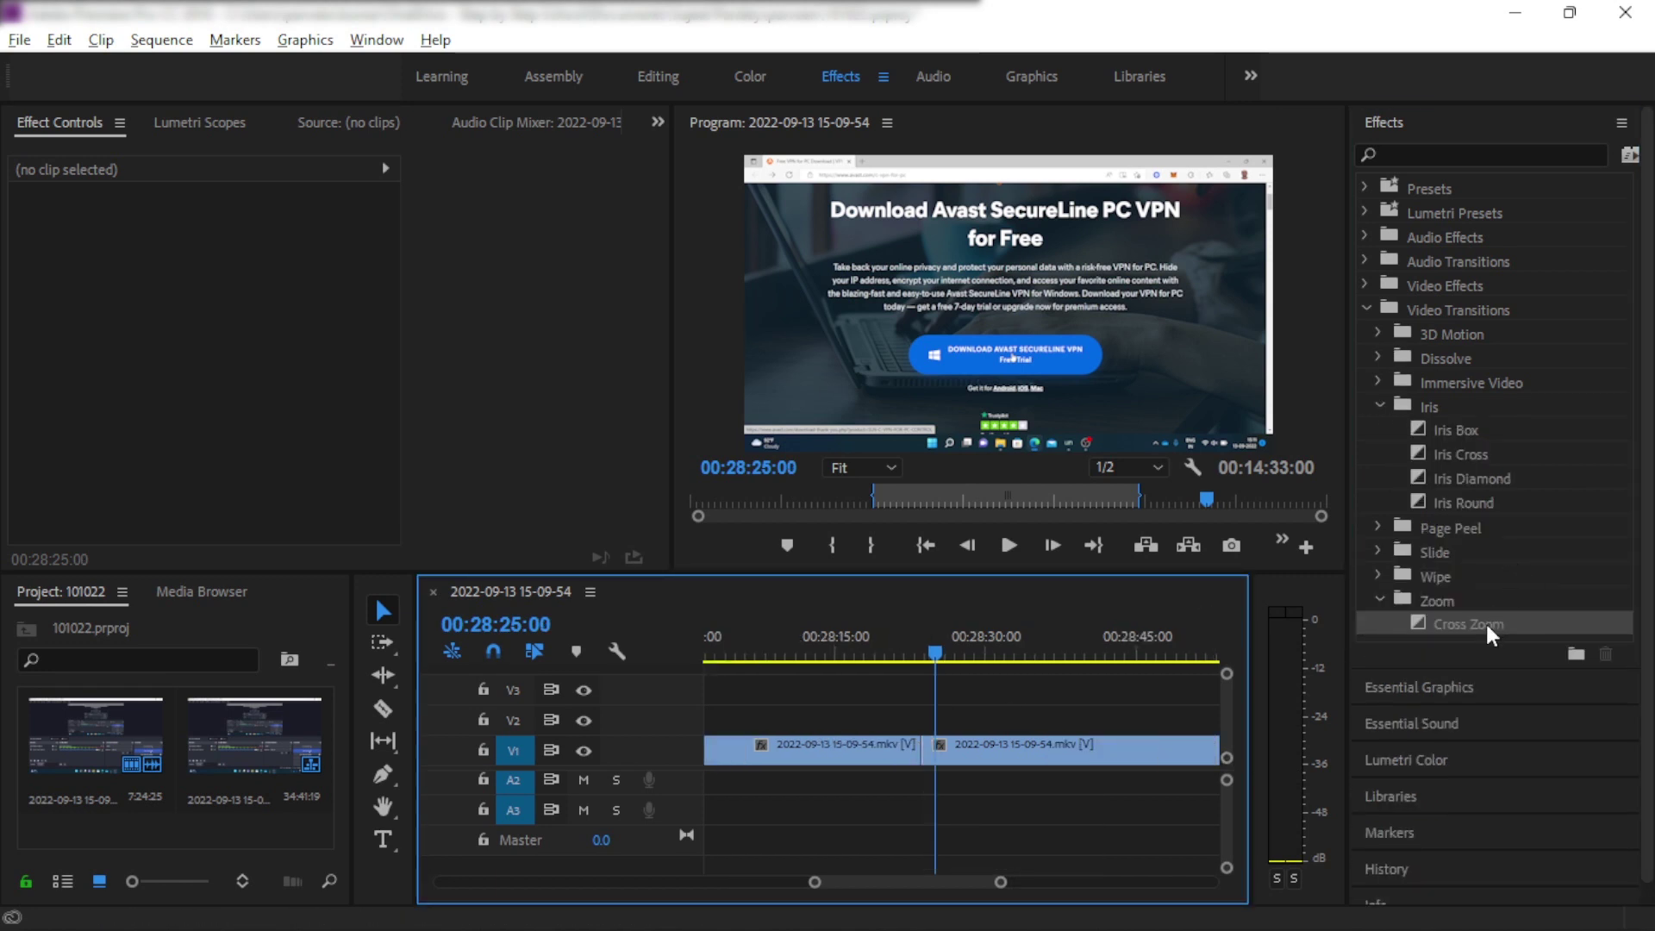
mouse_move(1488, 634)
left_mouse_down()
mouse_move(1247, 681)
mouse_move(939, 773)
left_mouse_up()
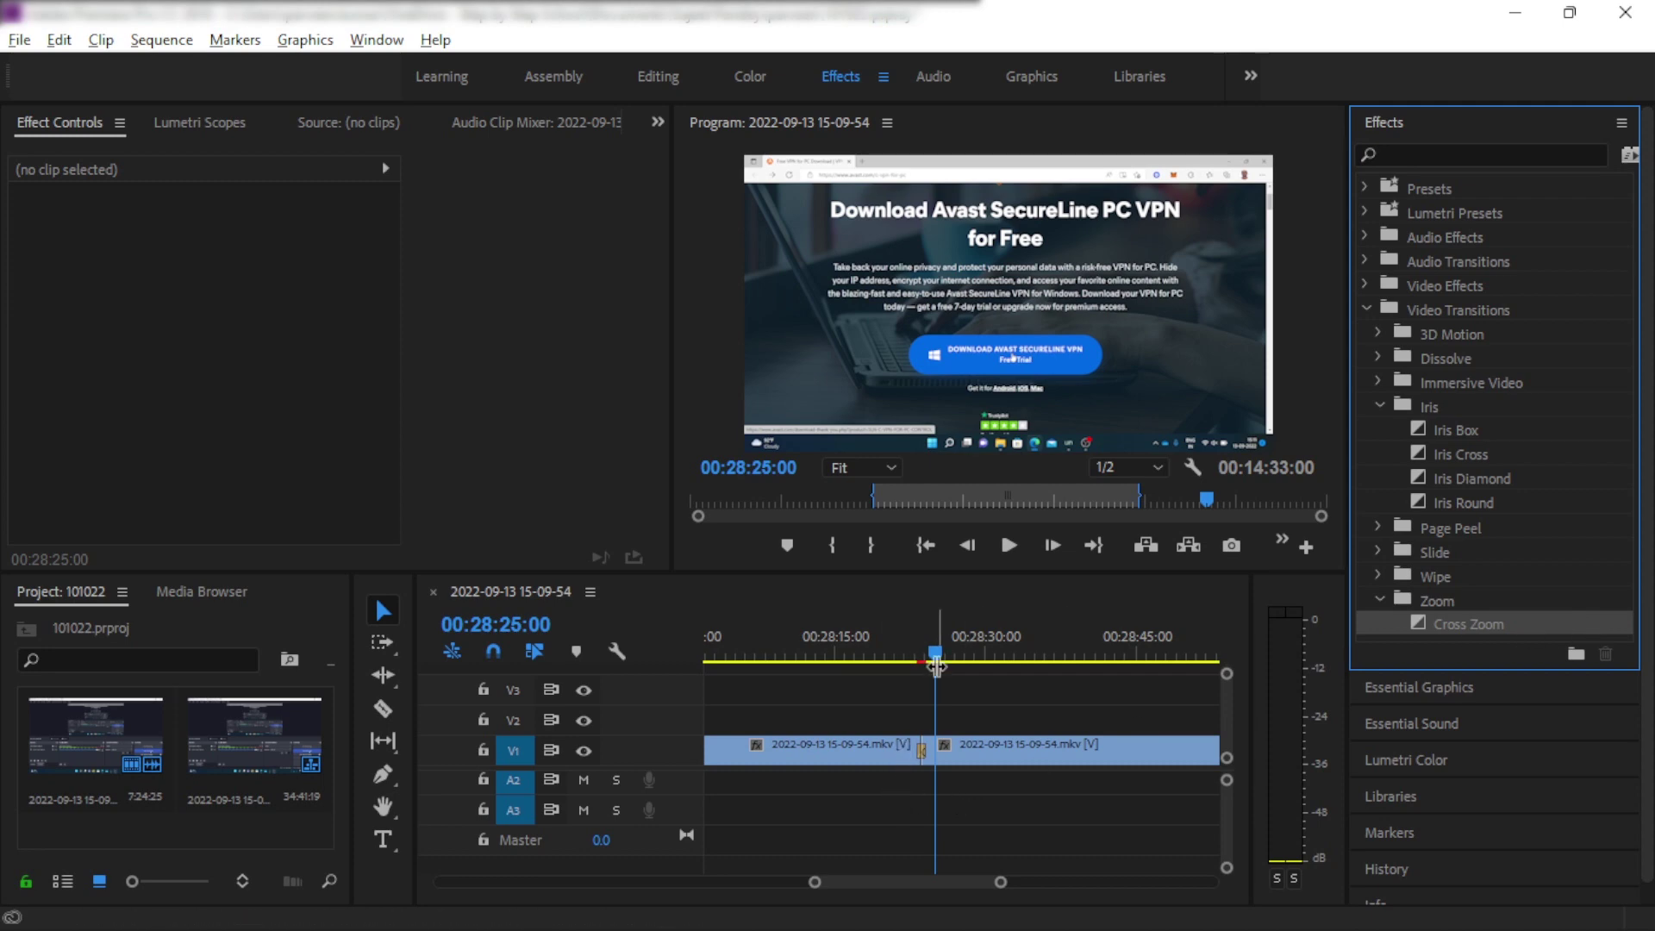
left_click_drag(936, 652, 913, 644)
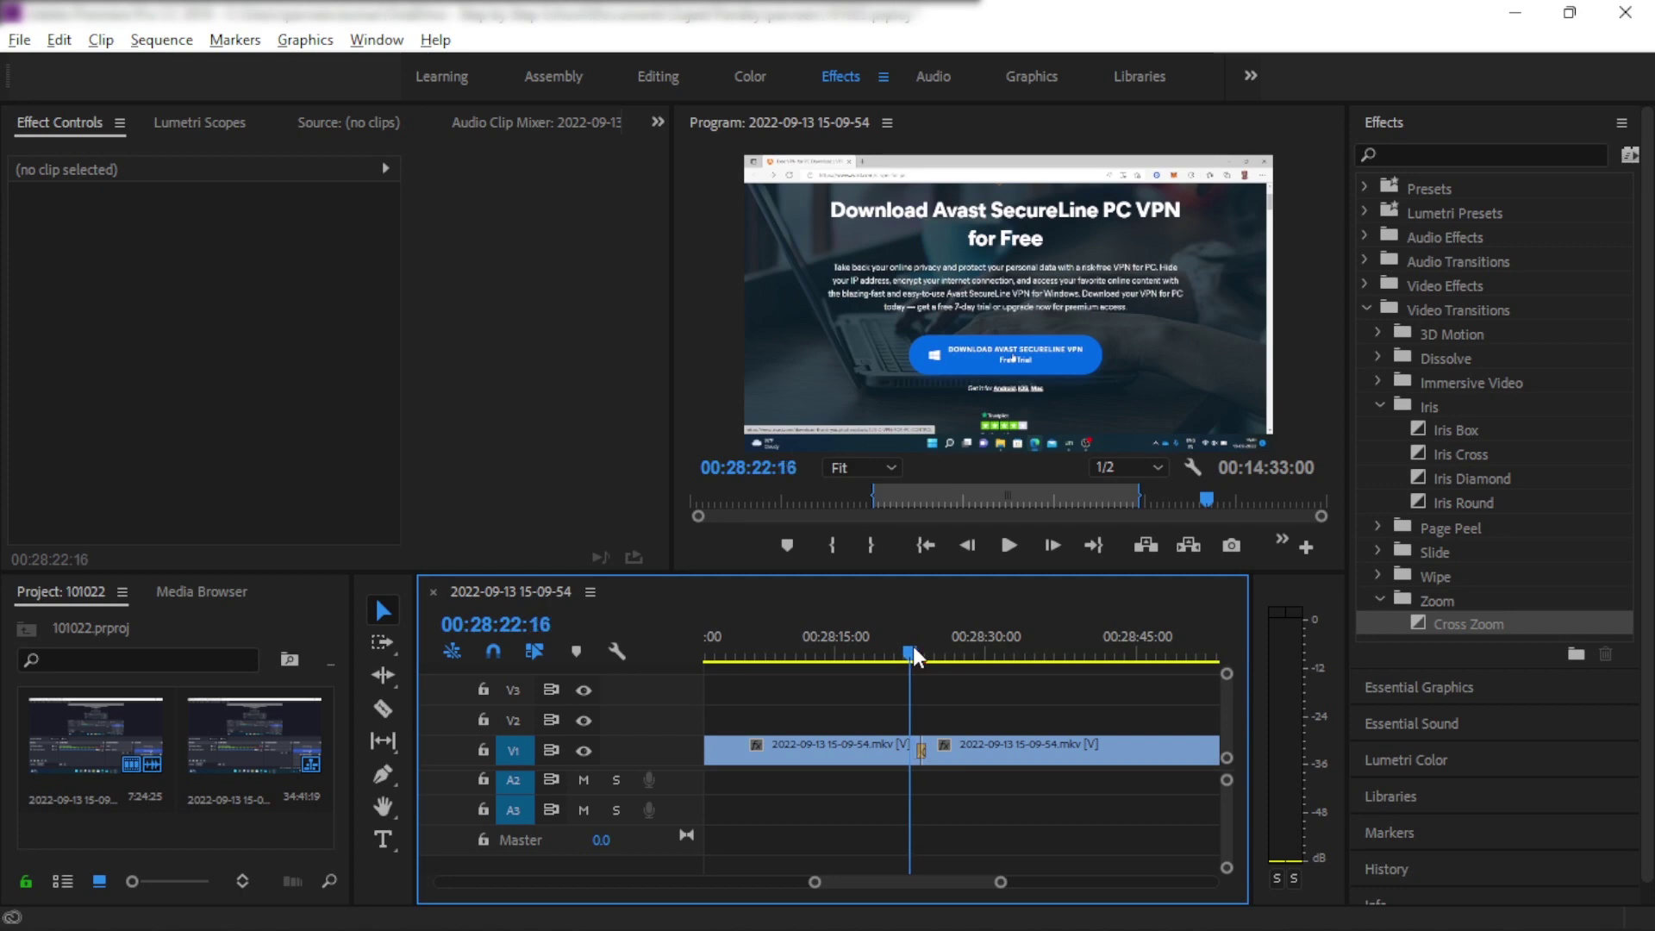
key("space")
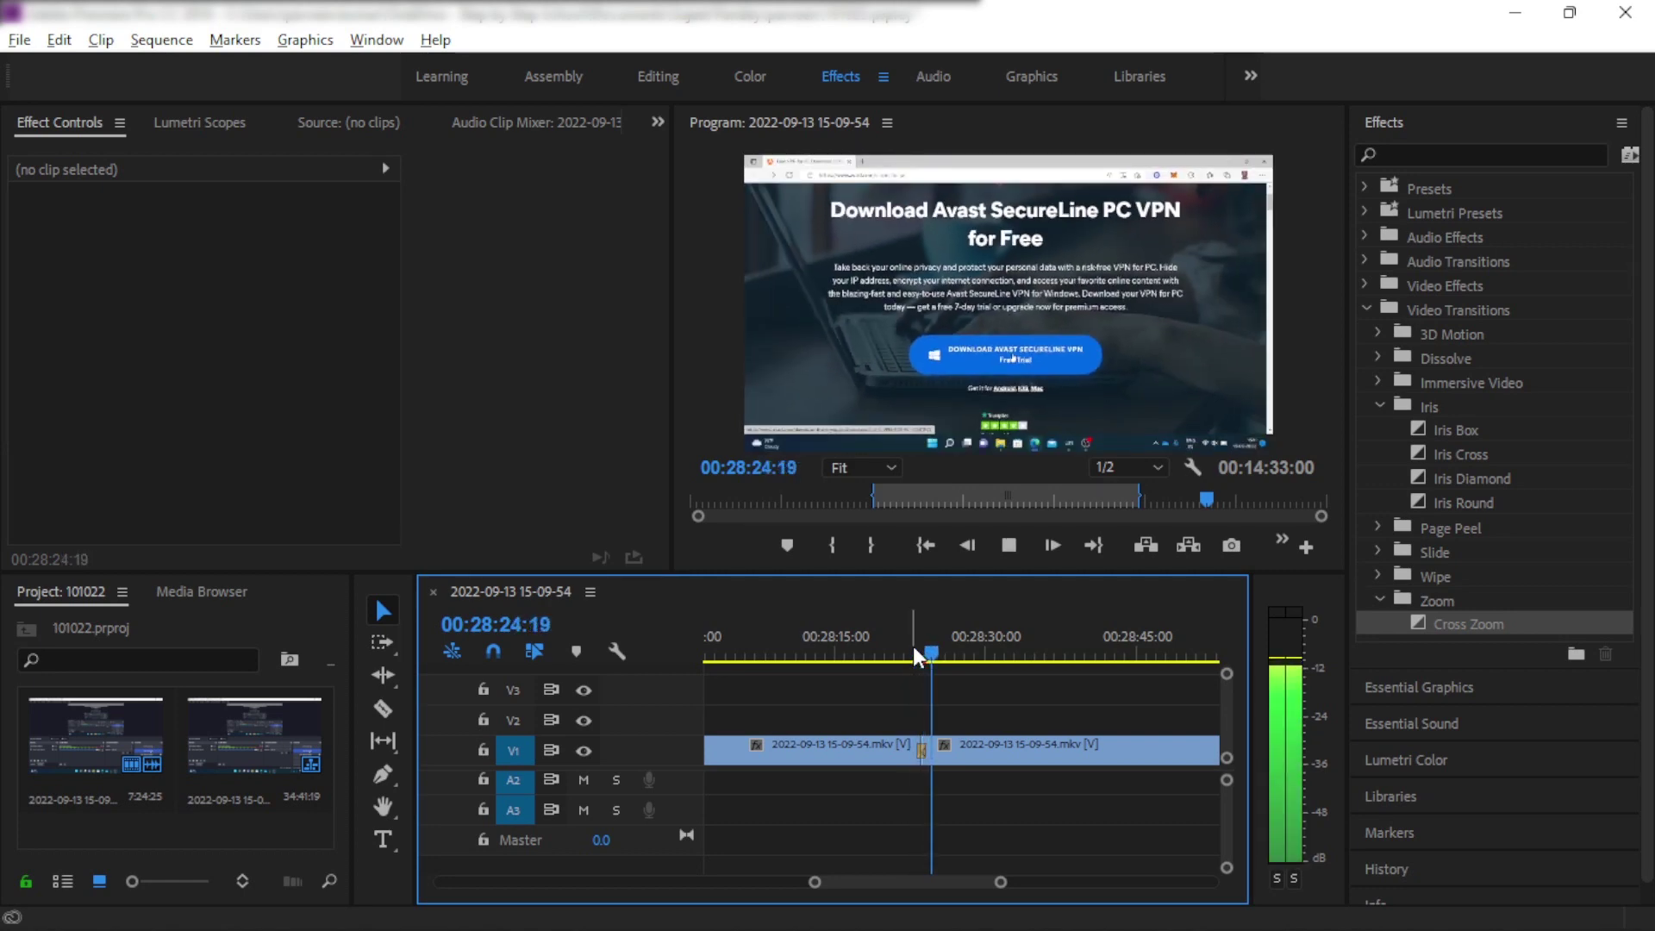
key("space")
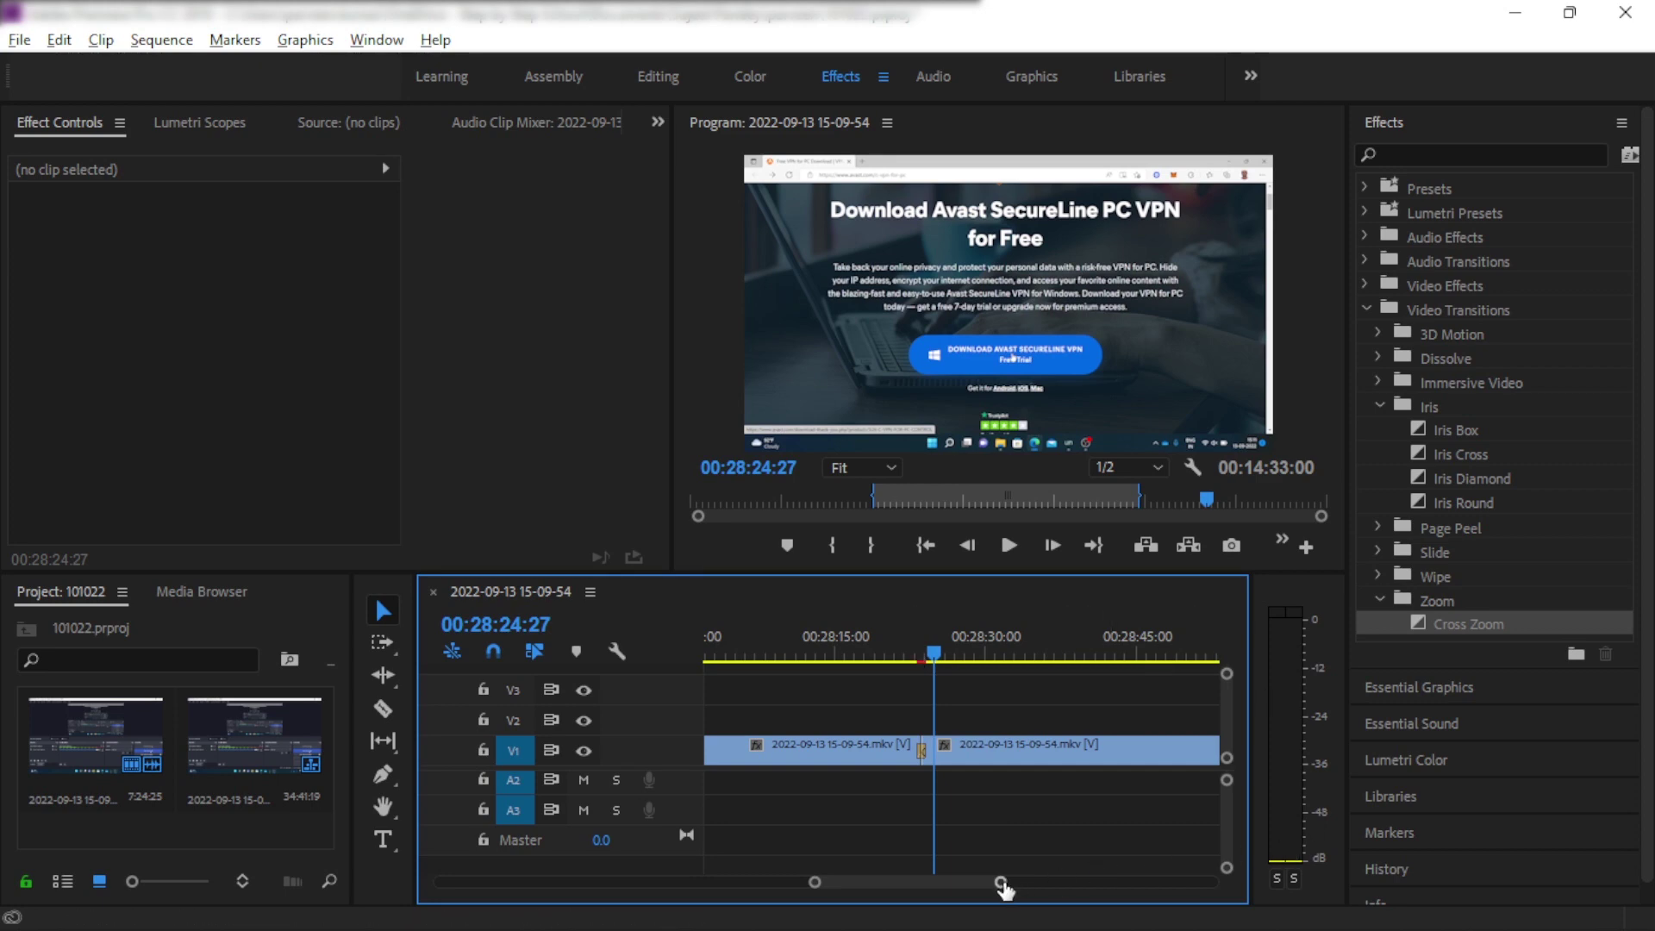
Step: Step frame by frame through the Cross Zoom transition from just before it to past its end
left_click_drag(1000, 882, 967, 881)
left_click(860, 633)
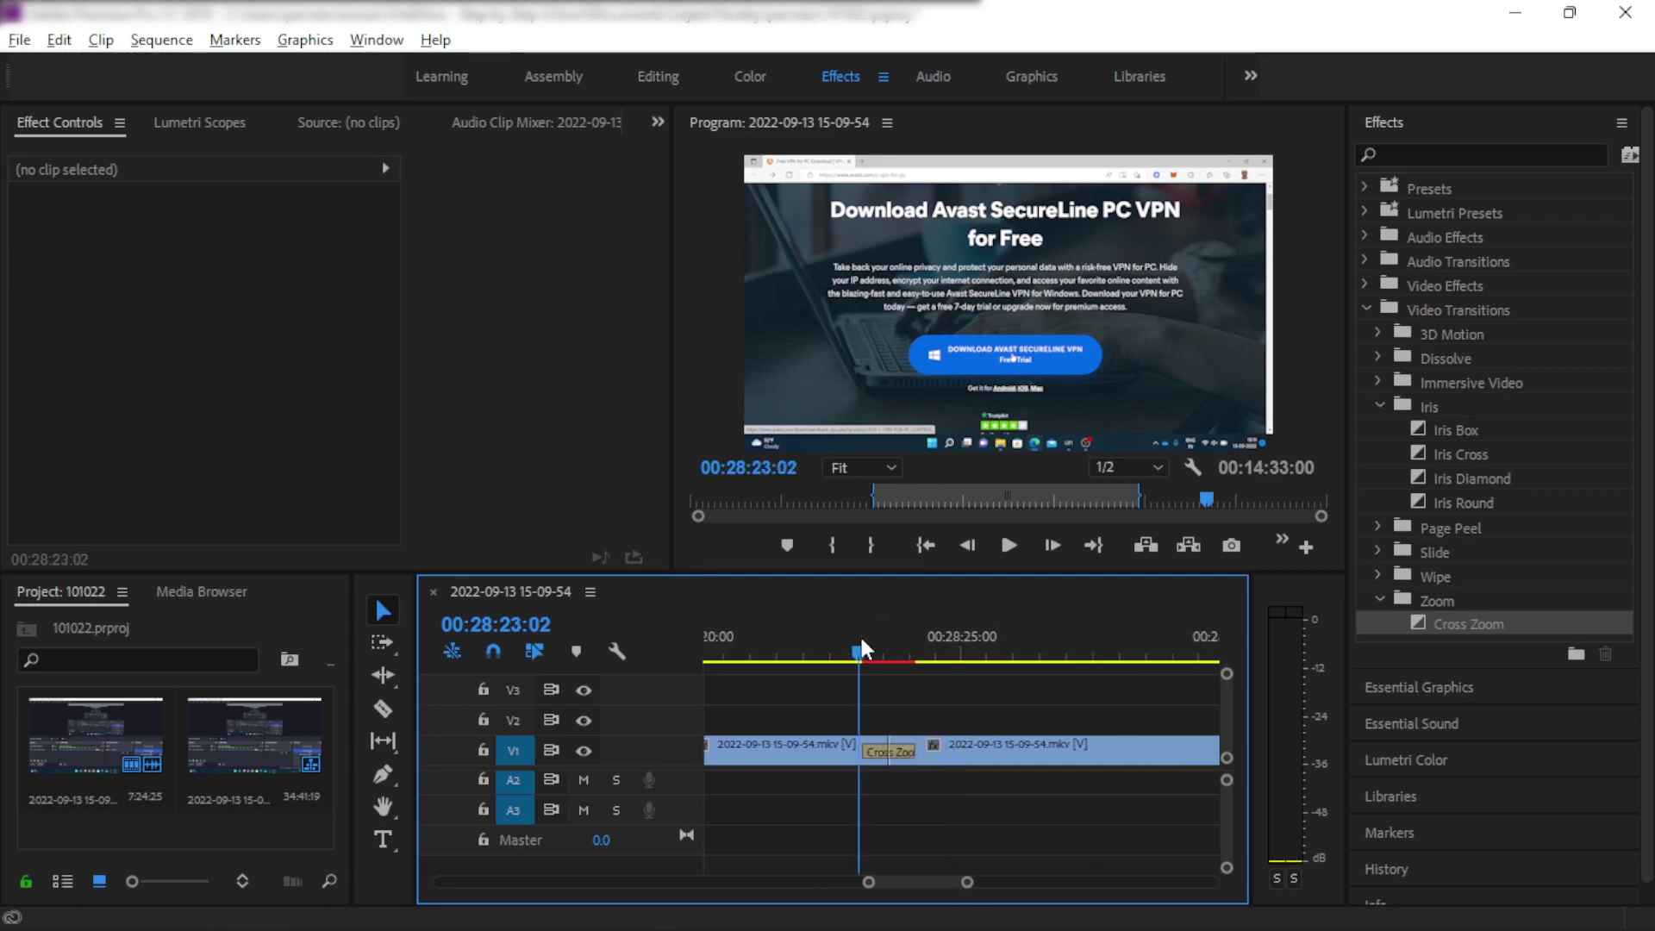
key("Right")
key("Right")
key("Right")
key("Right")
key("Right")
key("Right")
key("Right")
key("Right")
key("Right")
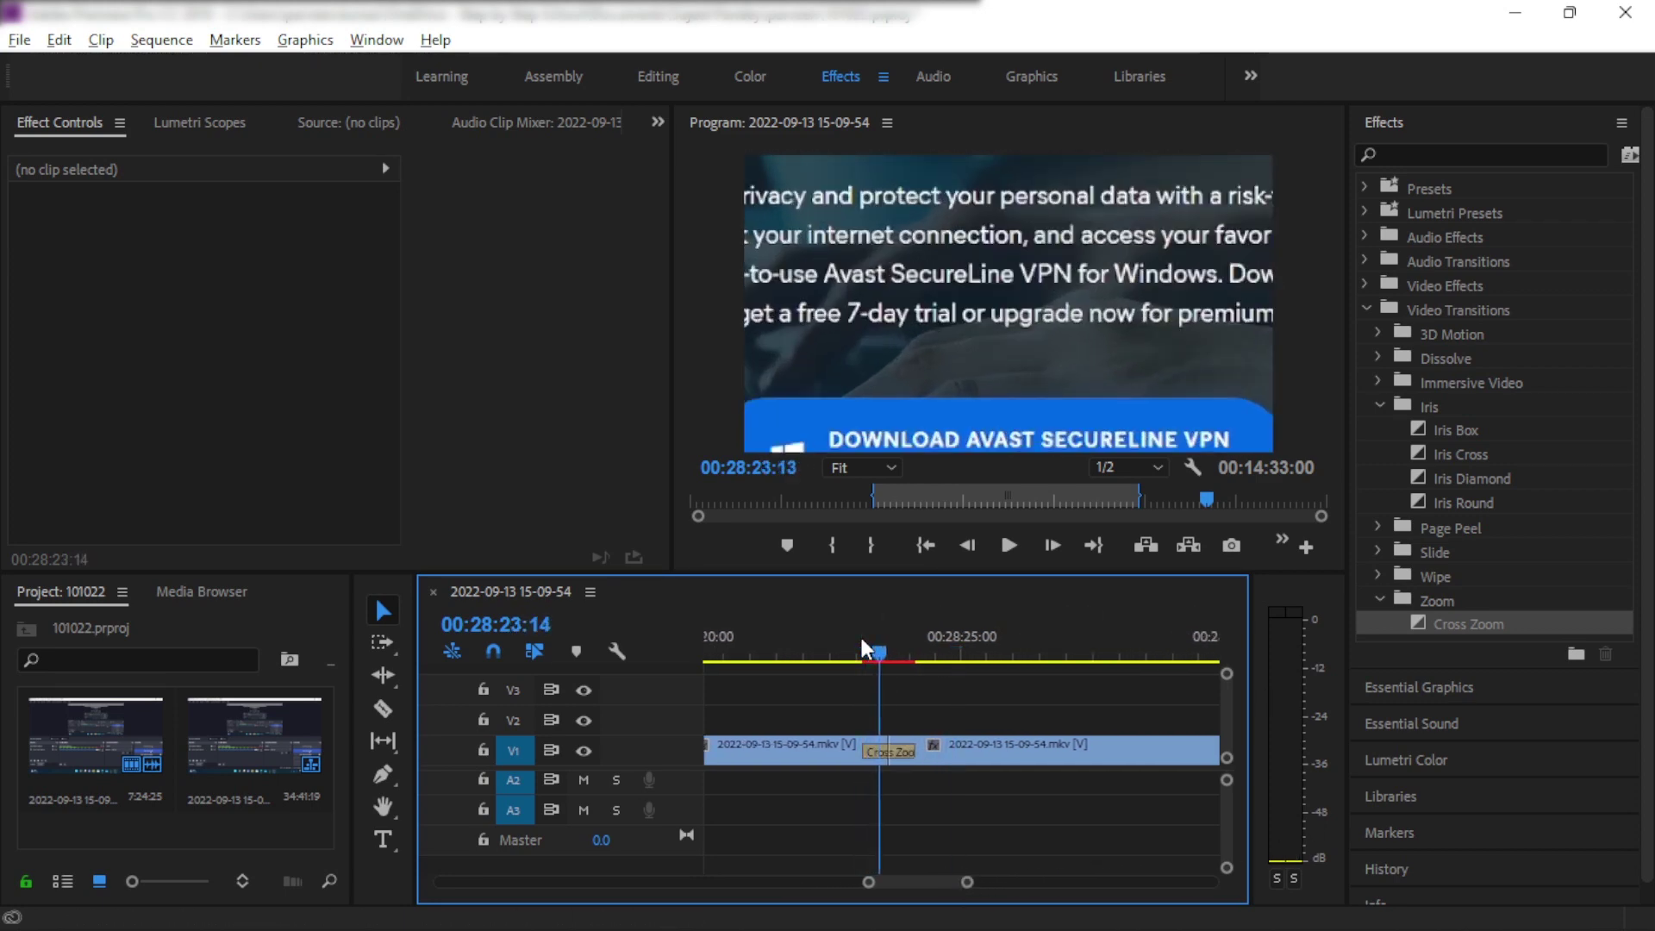
key("Right")
key("Right")
key("Right")
key("Right")
key("Right")
key("Right")
key("Right")
key("Right")
key("Right")
key("Right")
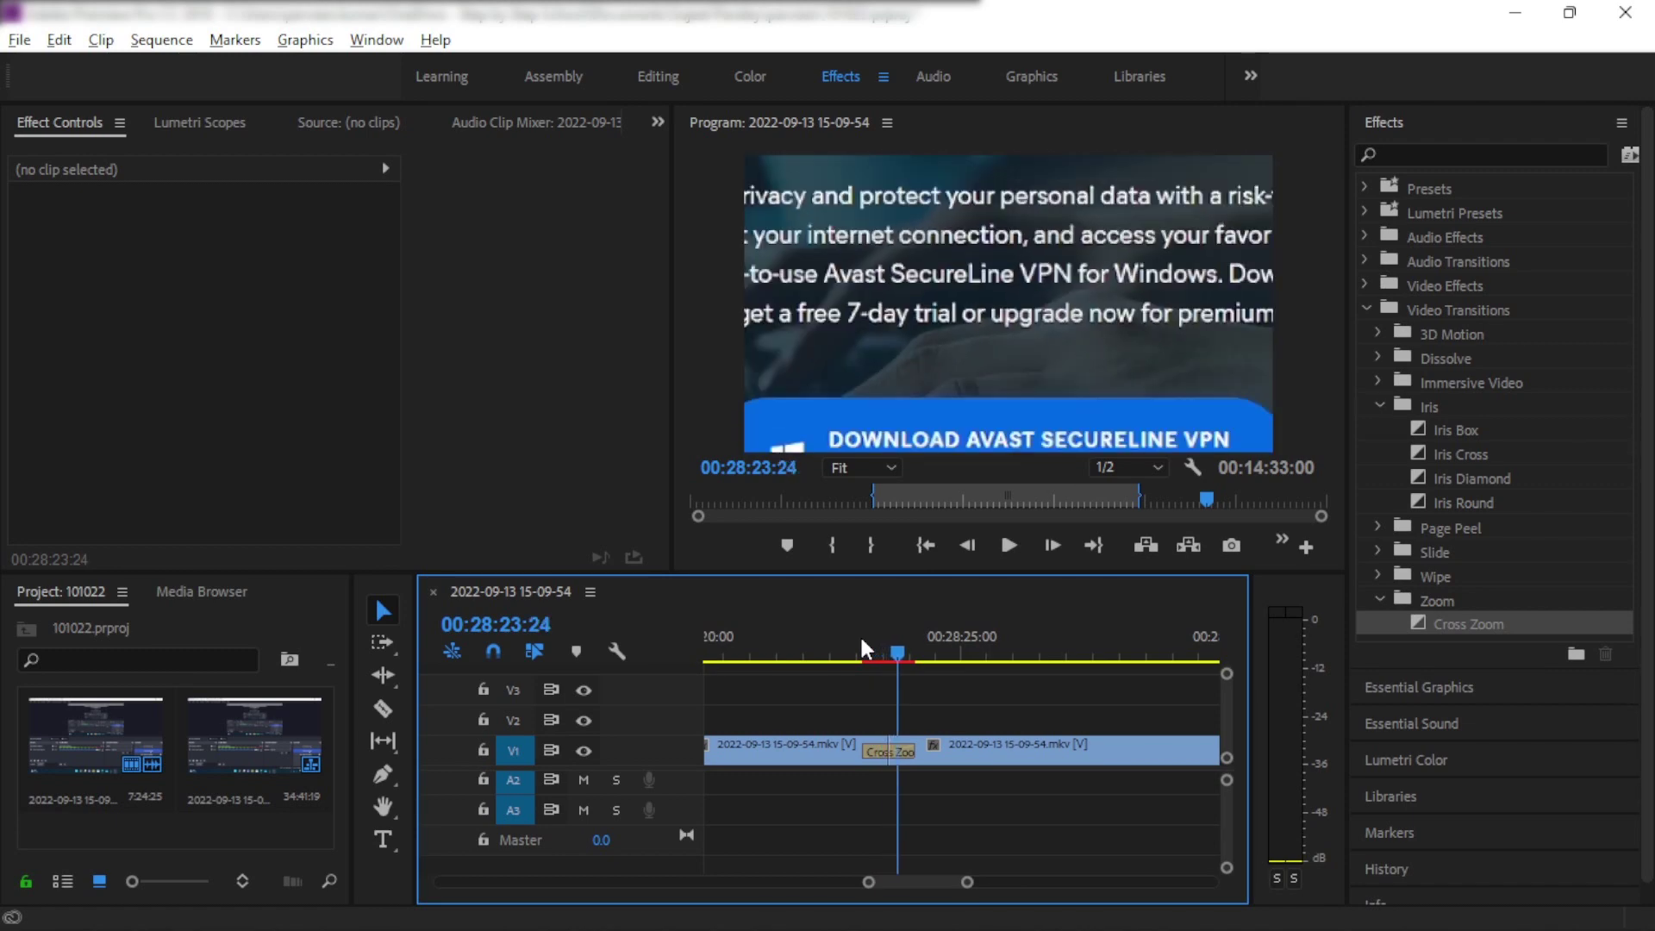
key("Right")
key("Right")
key("Right")
key("Right")
key("Right")
key("Right")
key("Right")
key("Right")
key("Right")
key("Right")
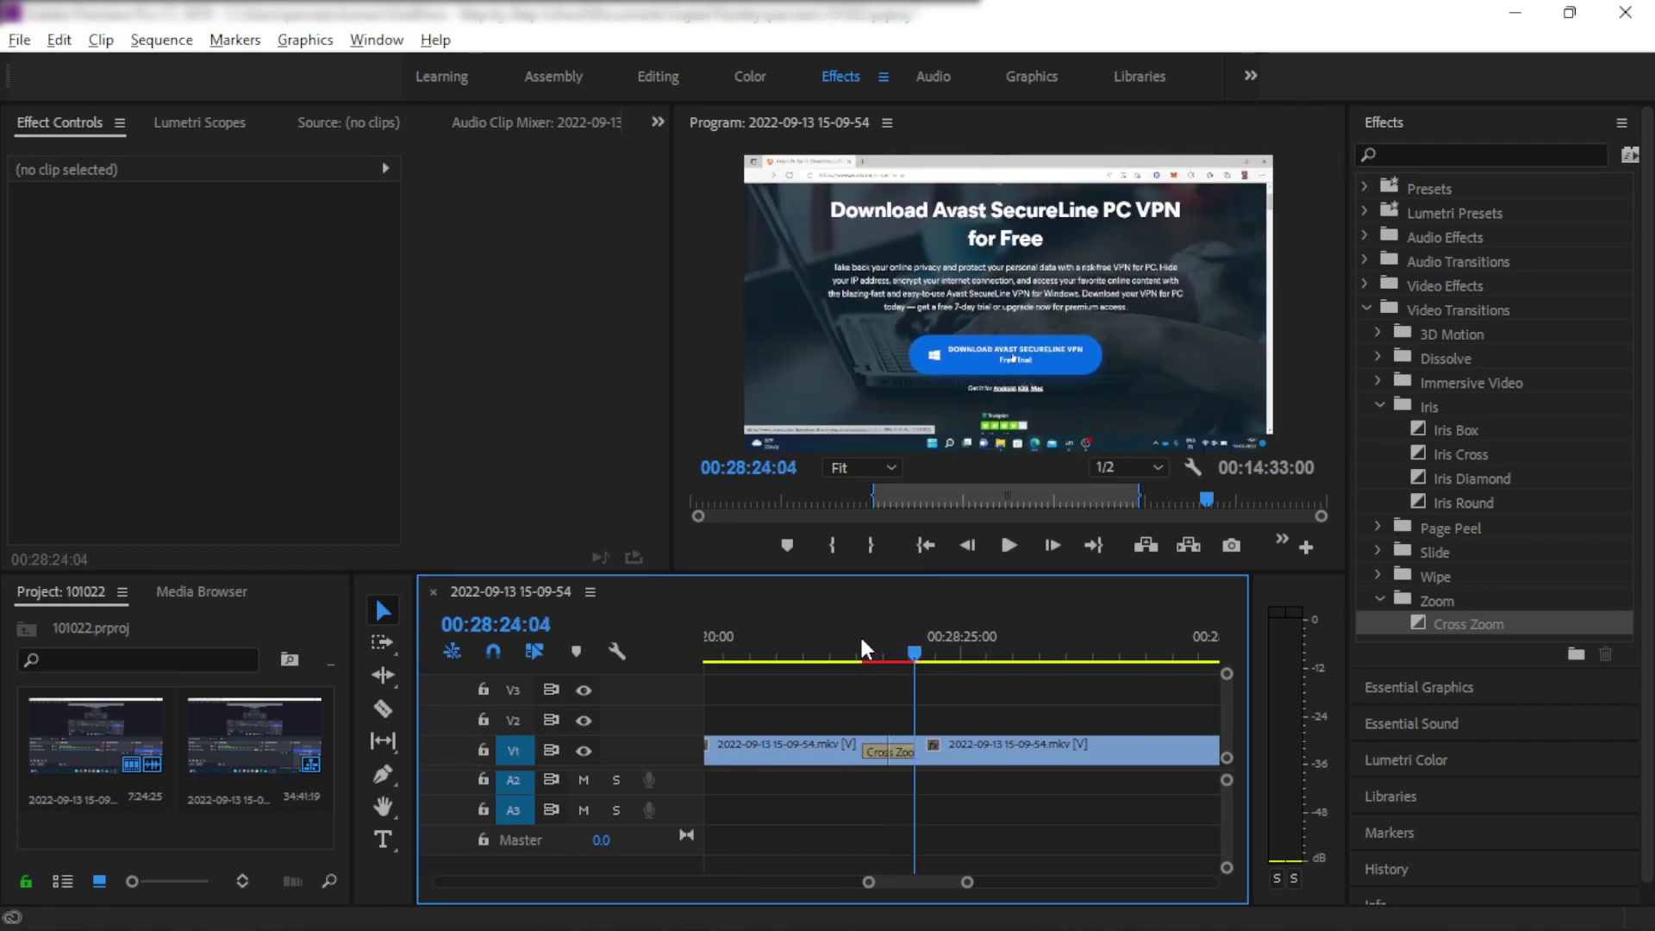
key("Right")
key("Right")
key("Right")
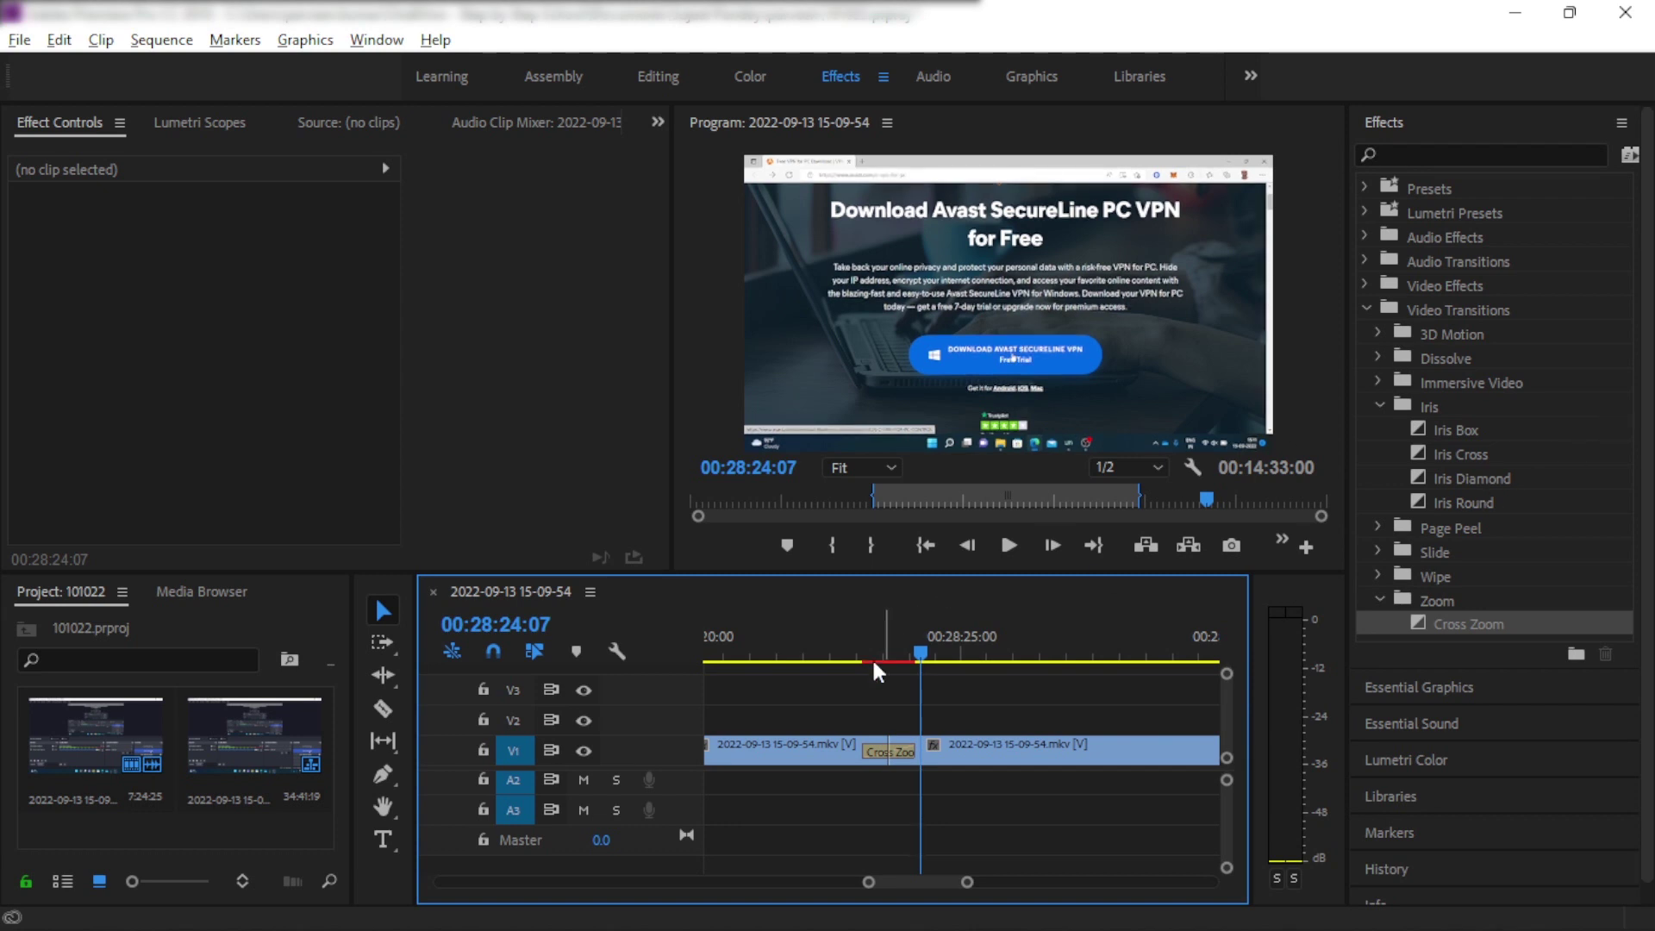
Step: Show the Cross Zoom settings with its 00:00:01:00 duration and collapse the transition category
left_click(886, 746)
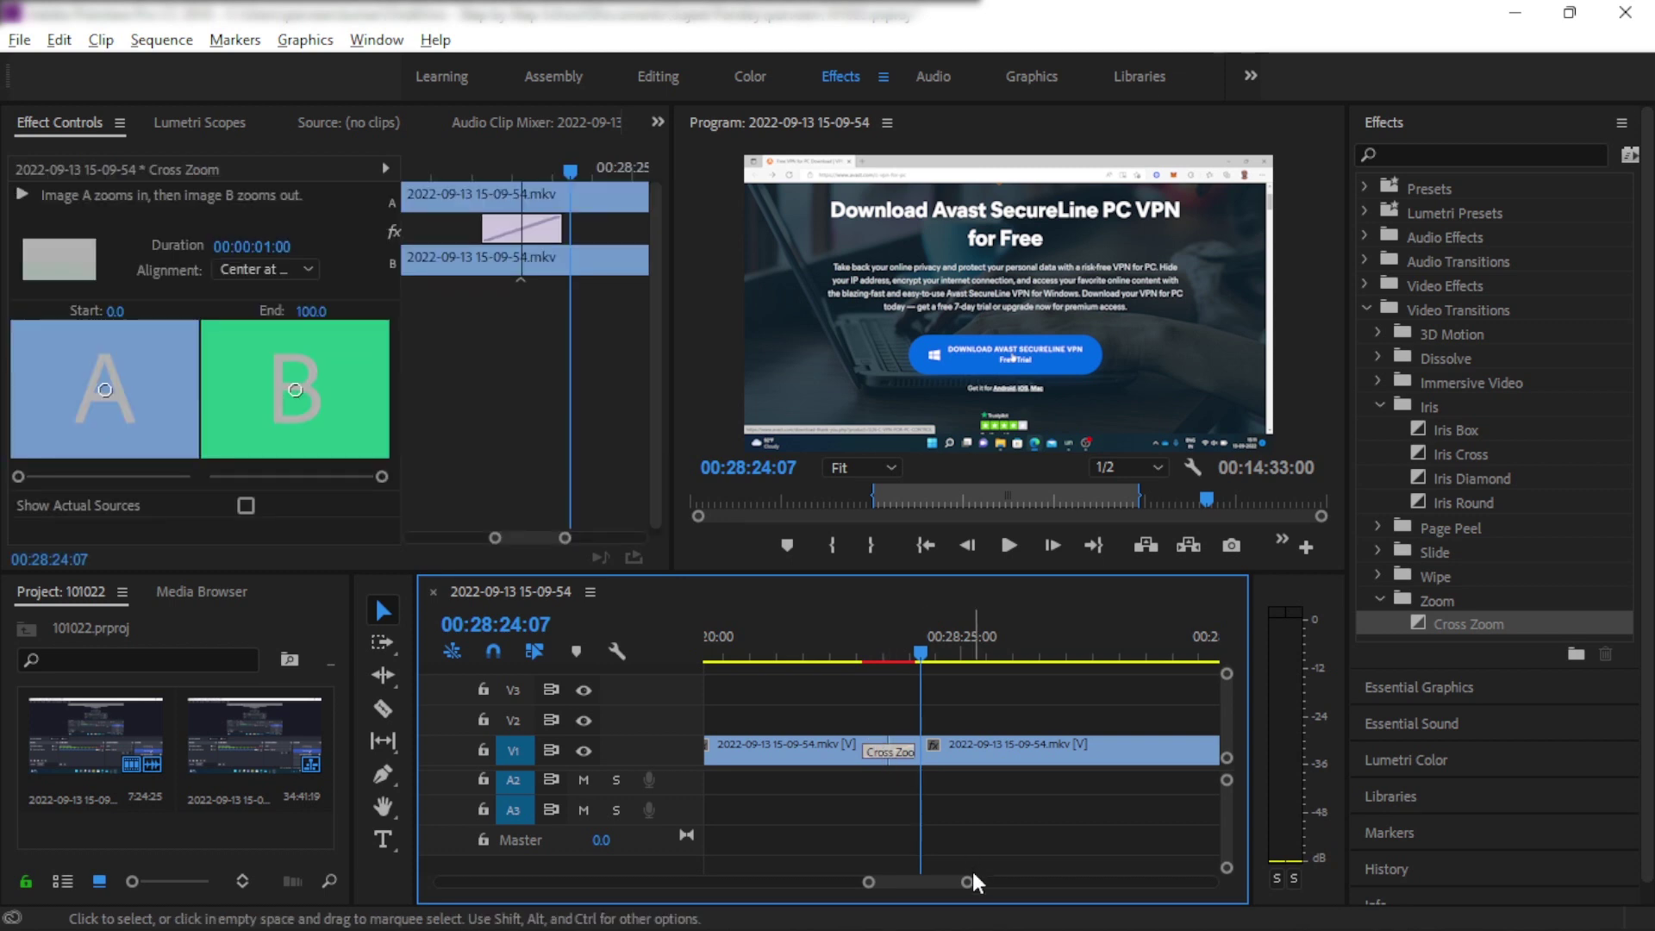
mouse_move(967, 882)
left_mouse_down()
mouse_move(1102, 869)
mouse_move(1034, 866)
left_mouse_up()
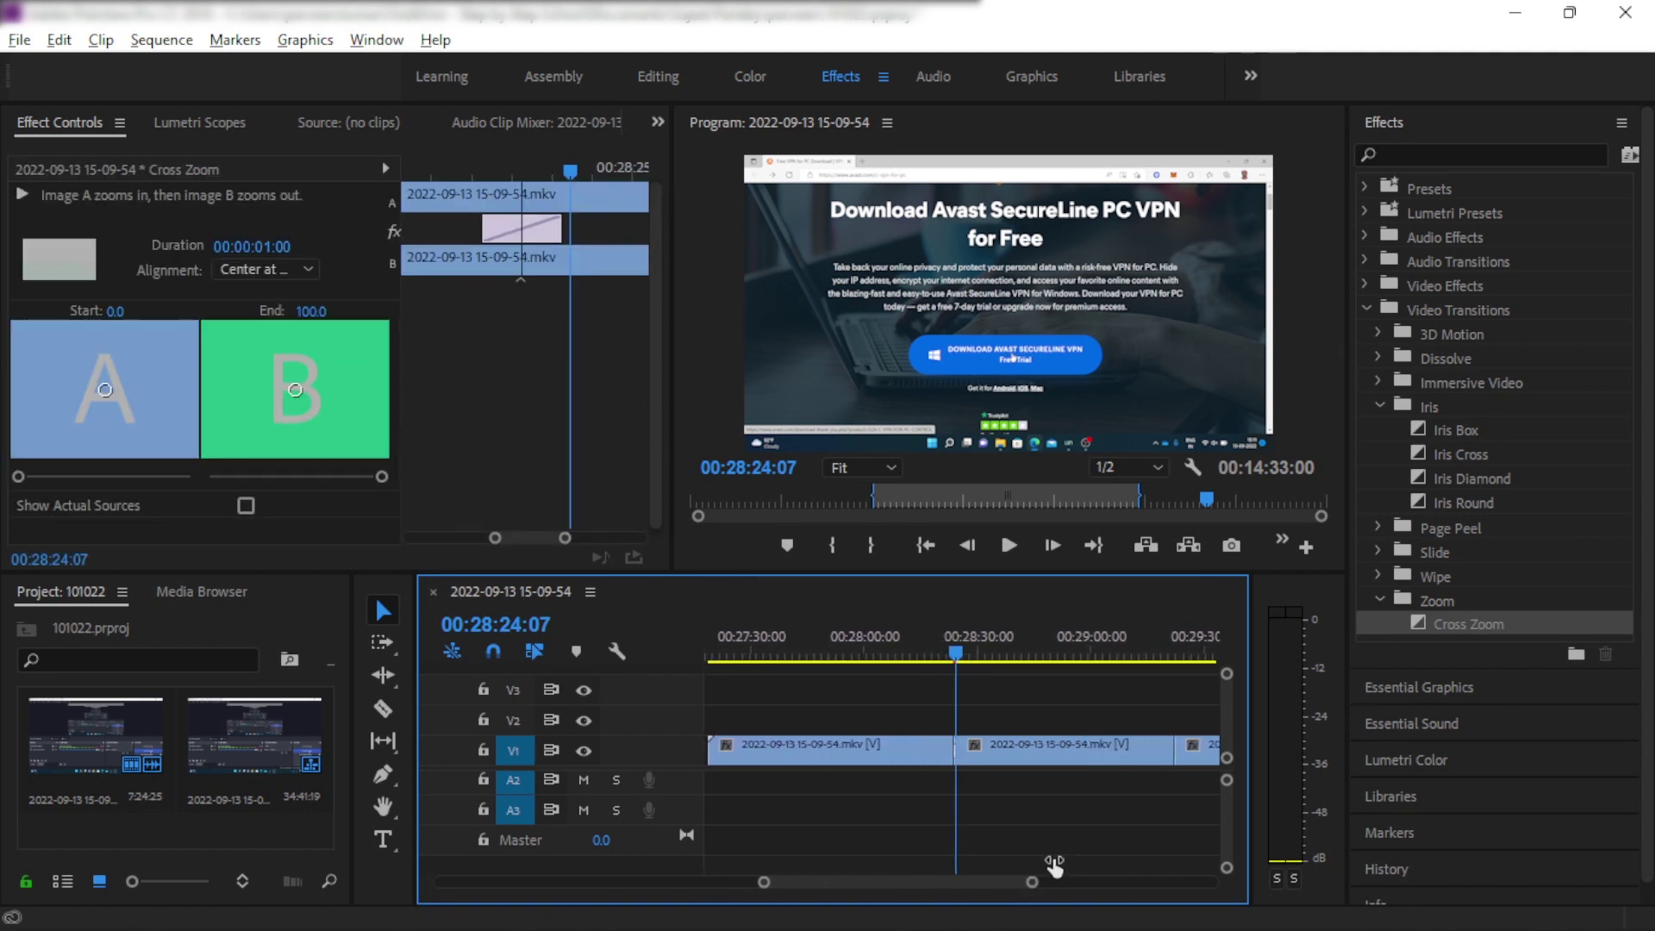
left_click(1381, 404)
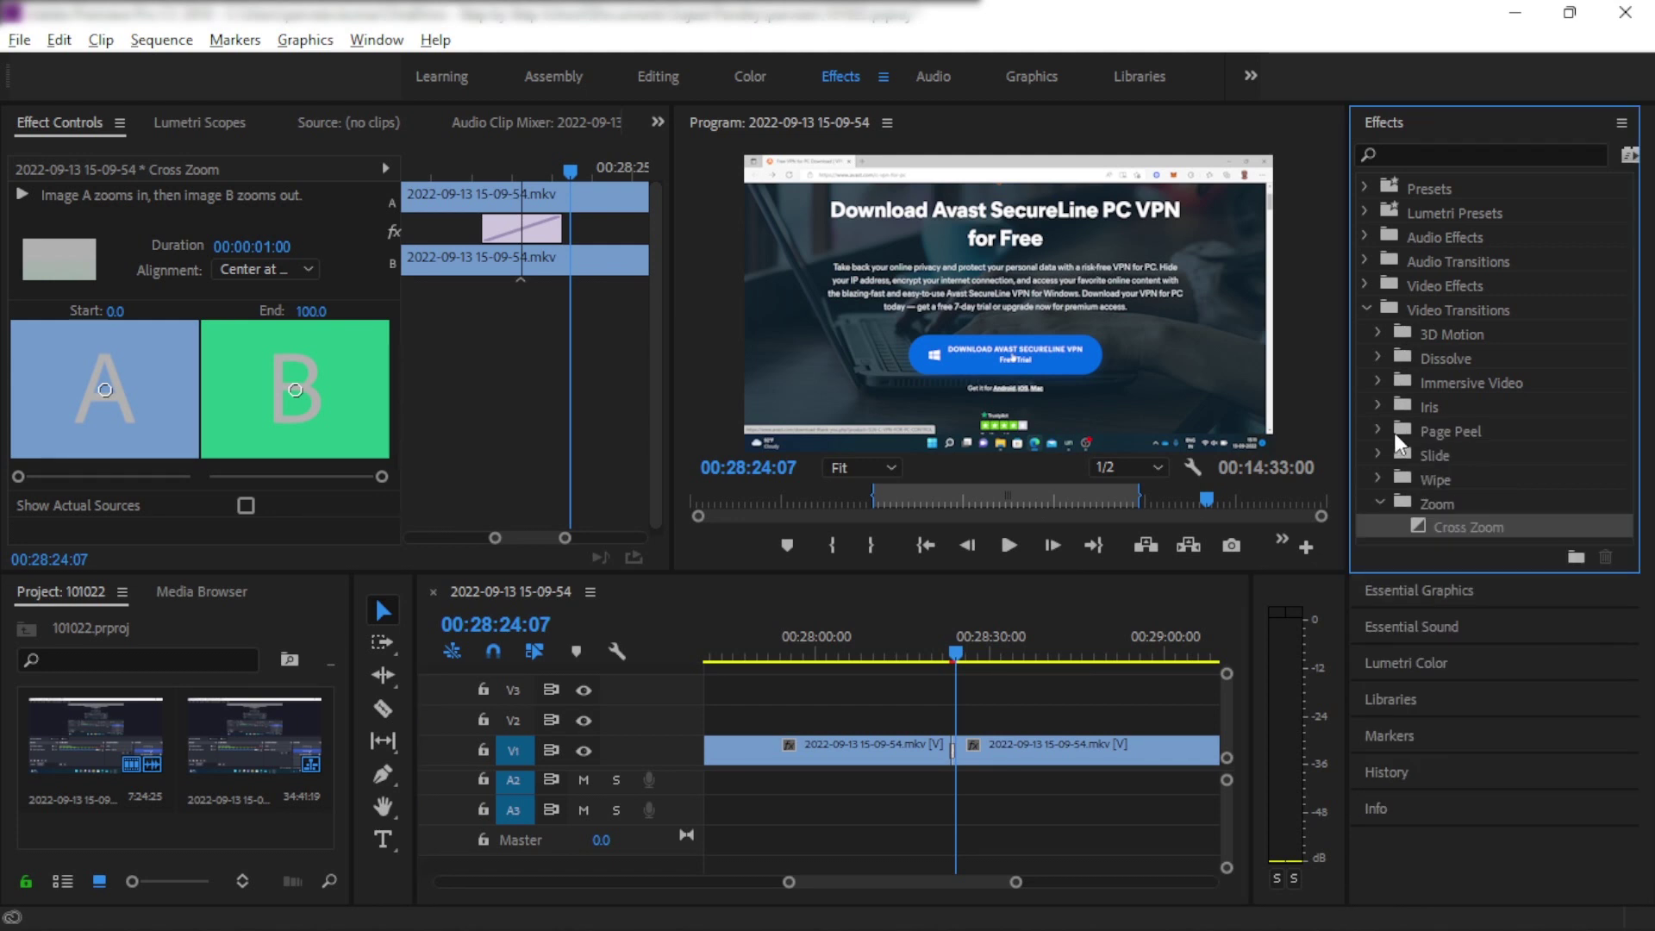
Step: Drop the Page Peel transition onto the next V1 cut near 29:23
left_click(1378, 430)
left_click_drag(1465, 456, 1333, 569)
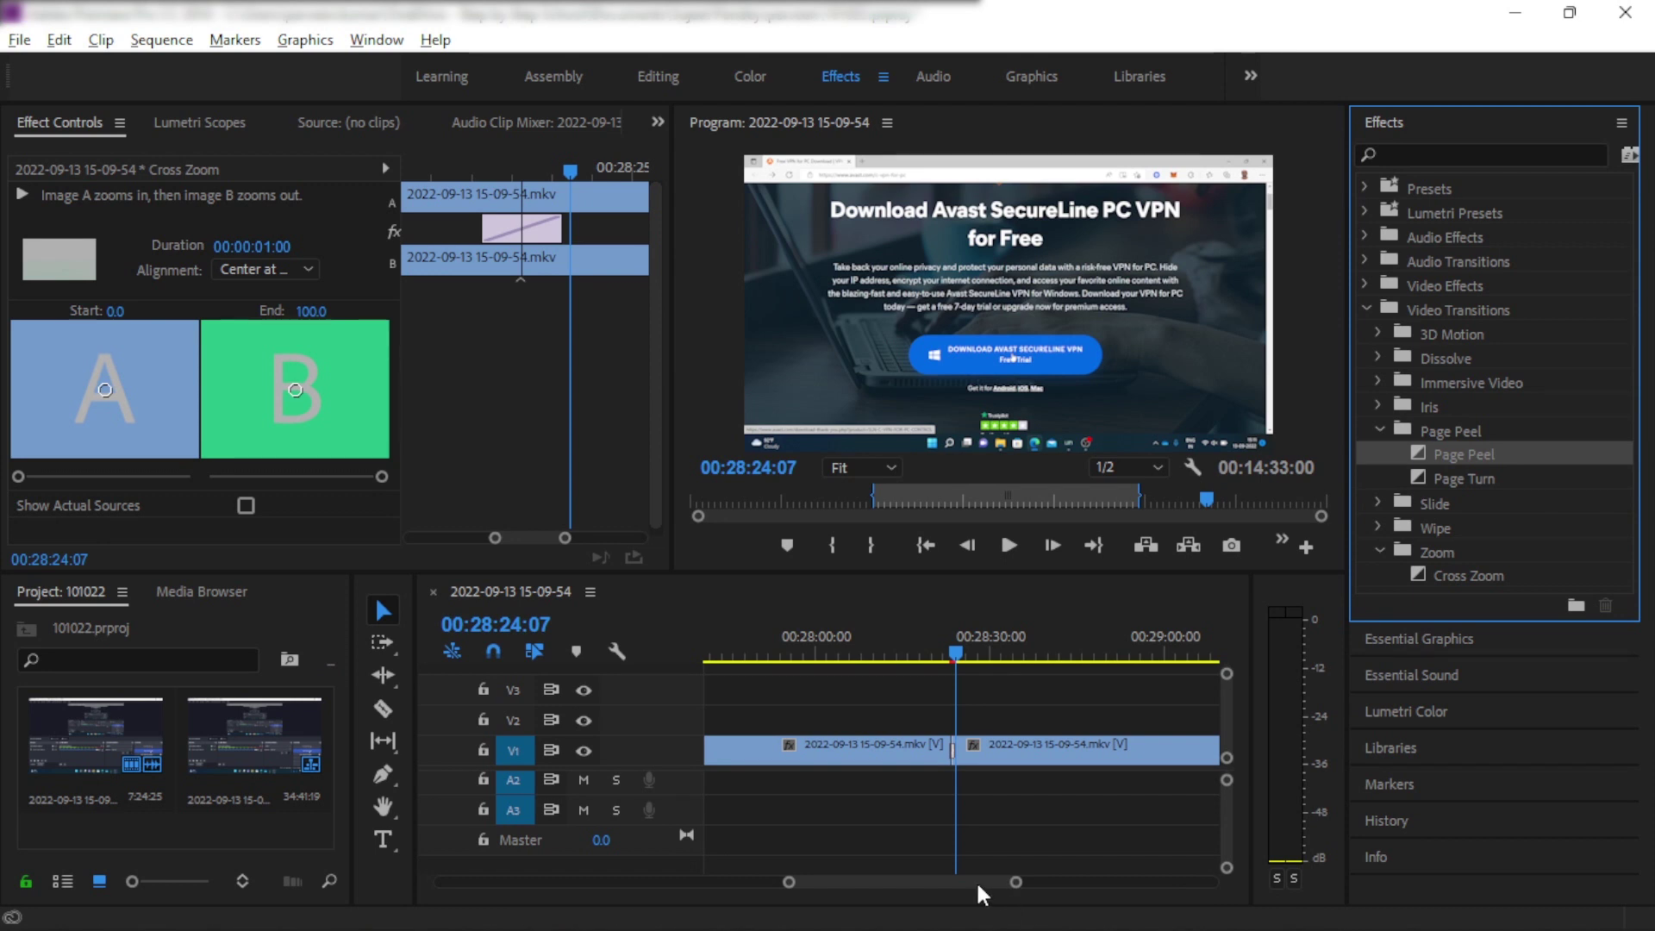
left_click_drag(1333, 568, 972, 879)
mouse_move(1440, 455)
left_mouse_down()
mouse_move(1033, 743)
mouse_move(1047, 762)
left_mouse_up()
Step: Play back the Page Peel transition, pausing midway, then collapse the video transitions list
left_click(1022, 652)
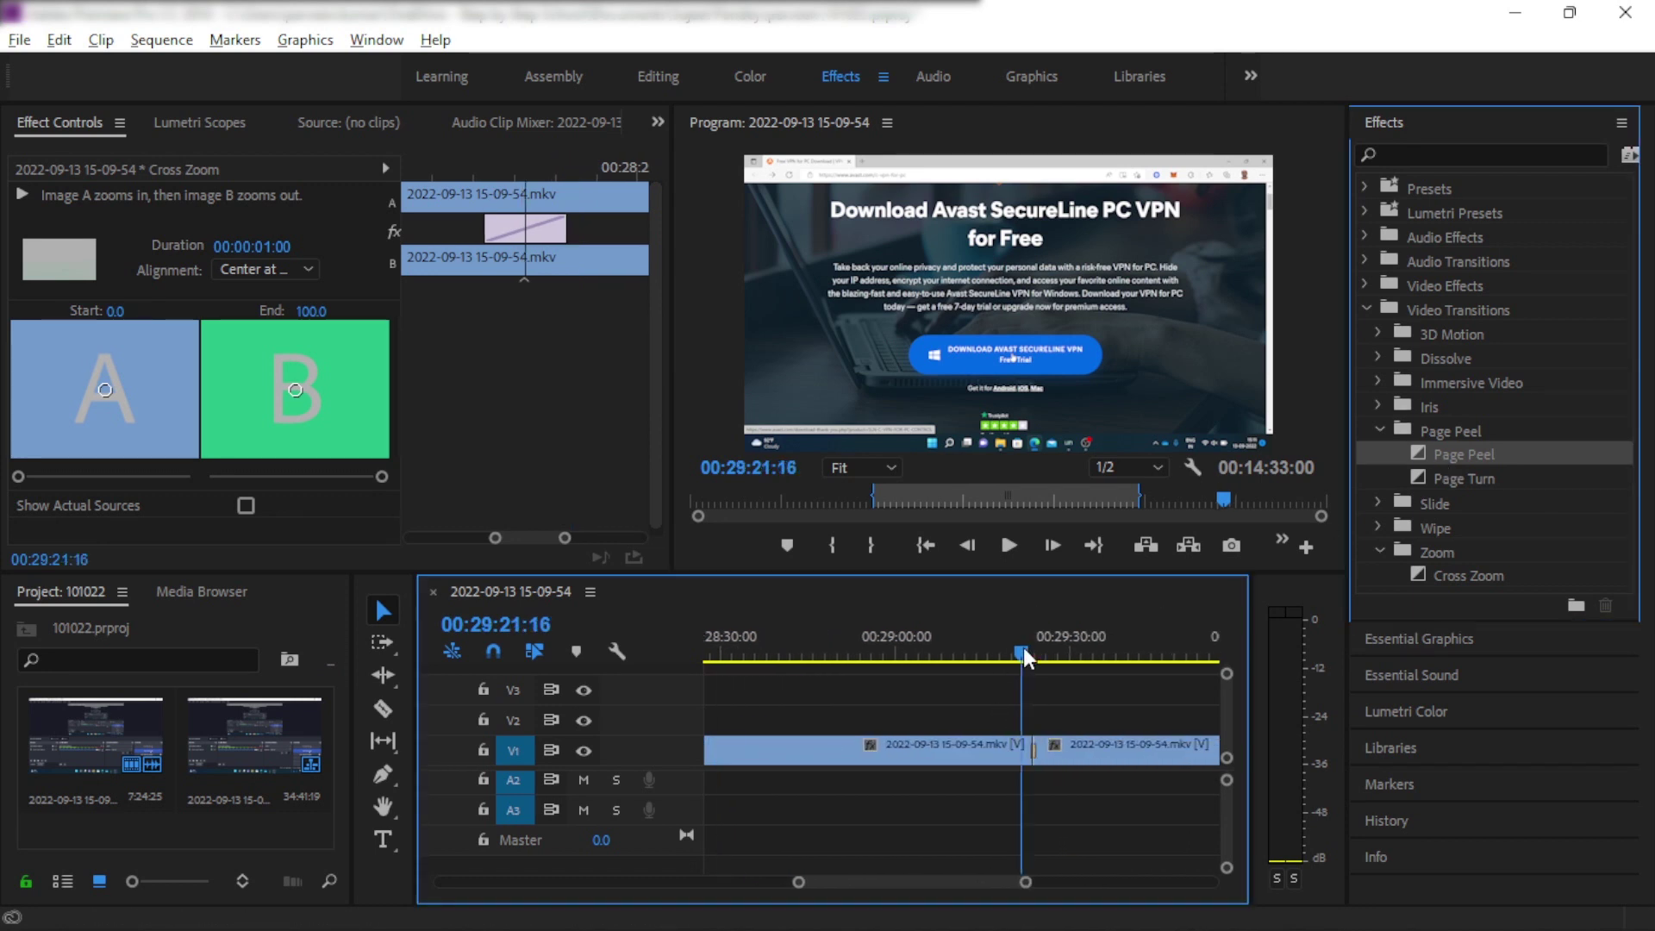
key("space")
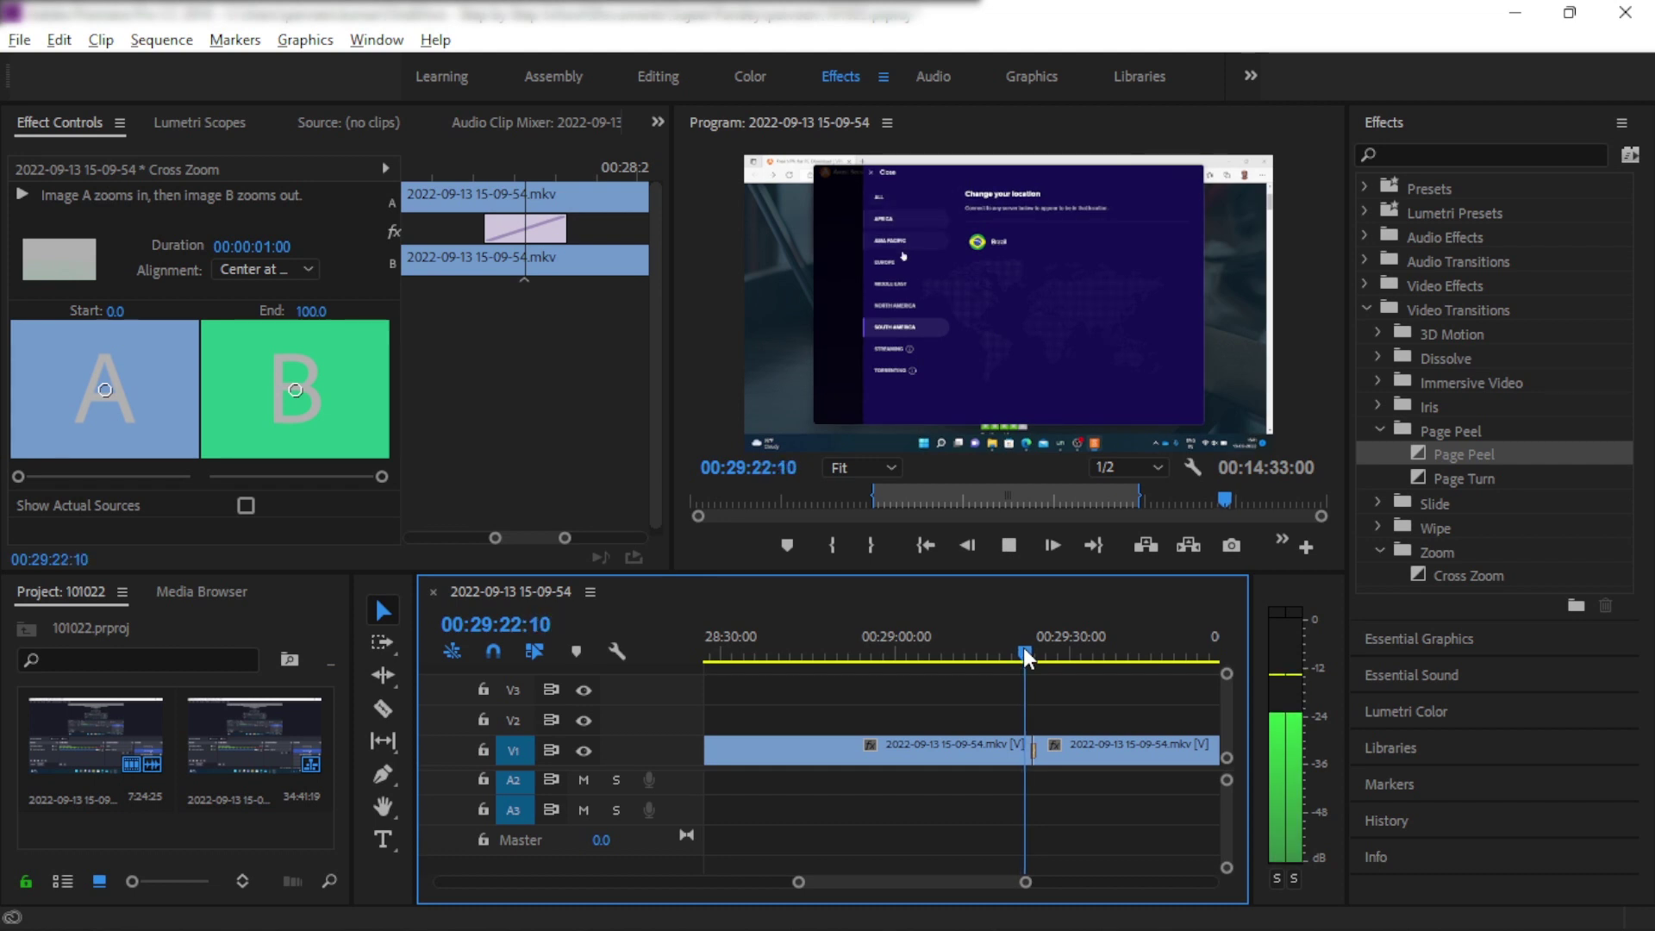
key("space")
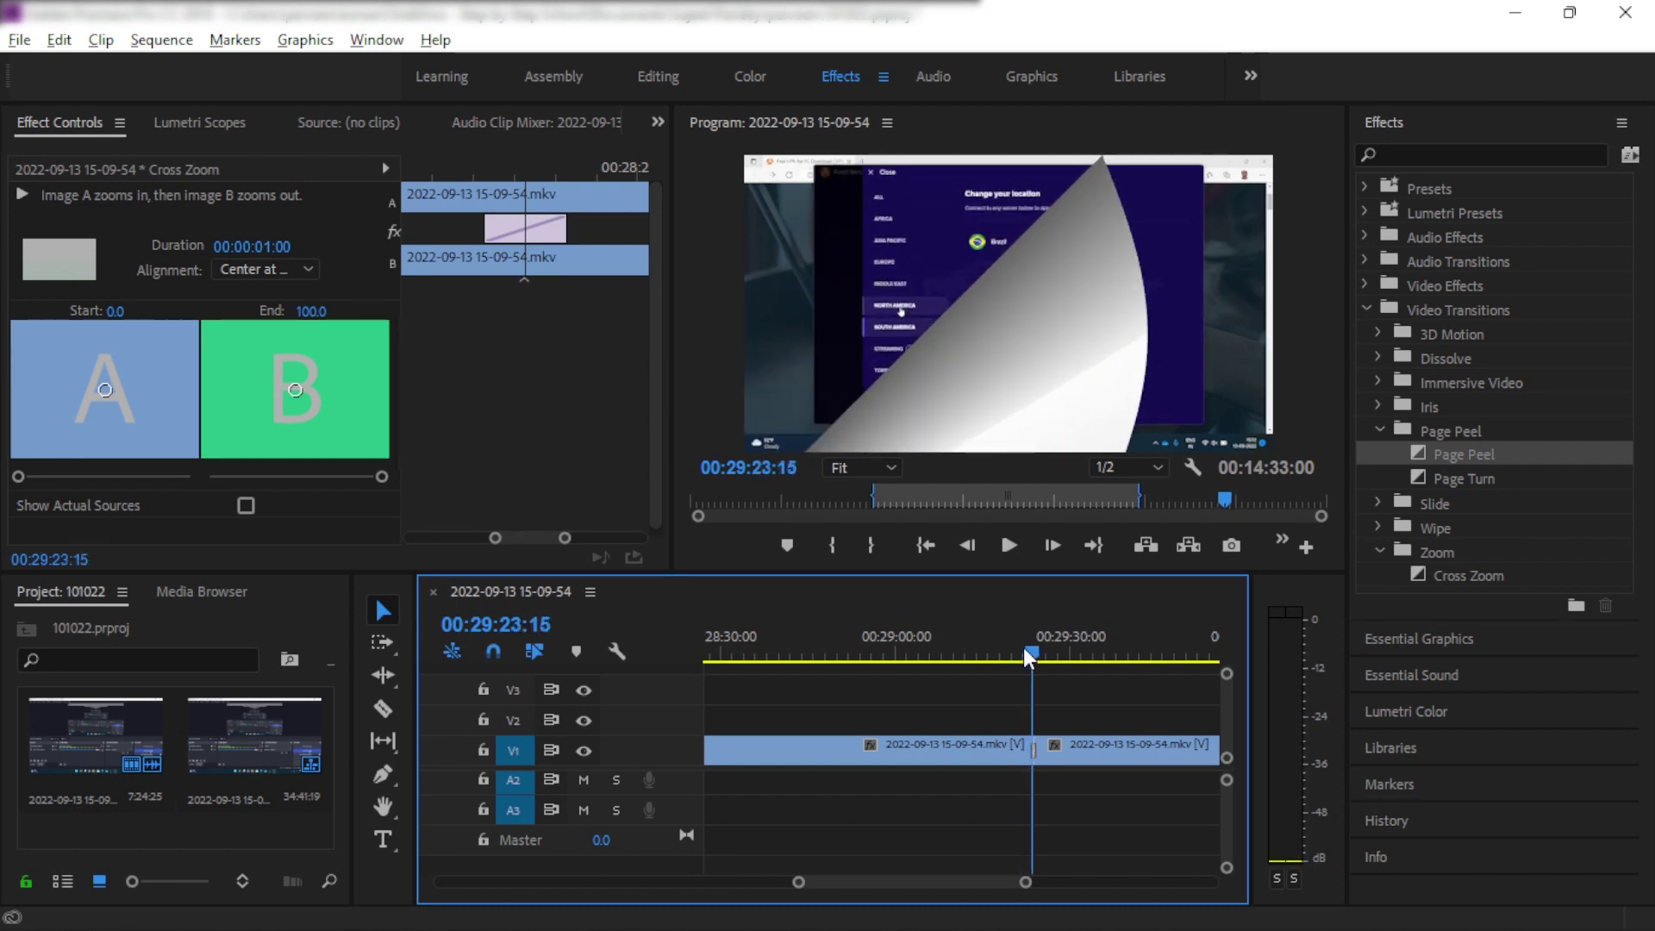
key("space")
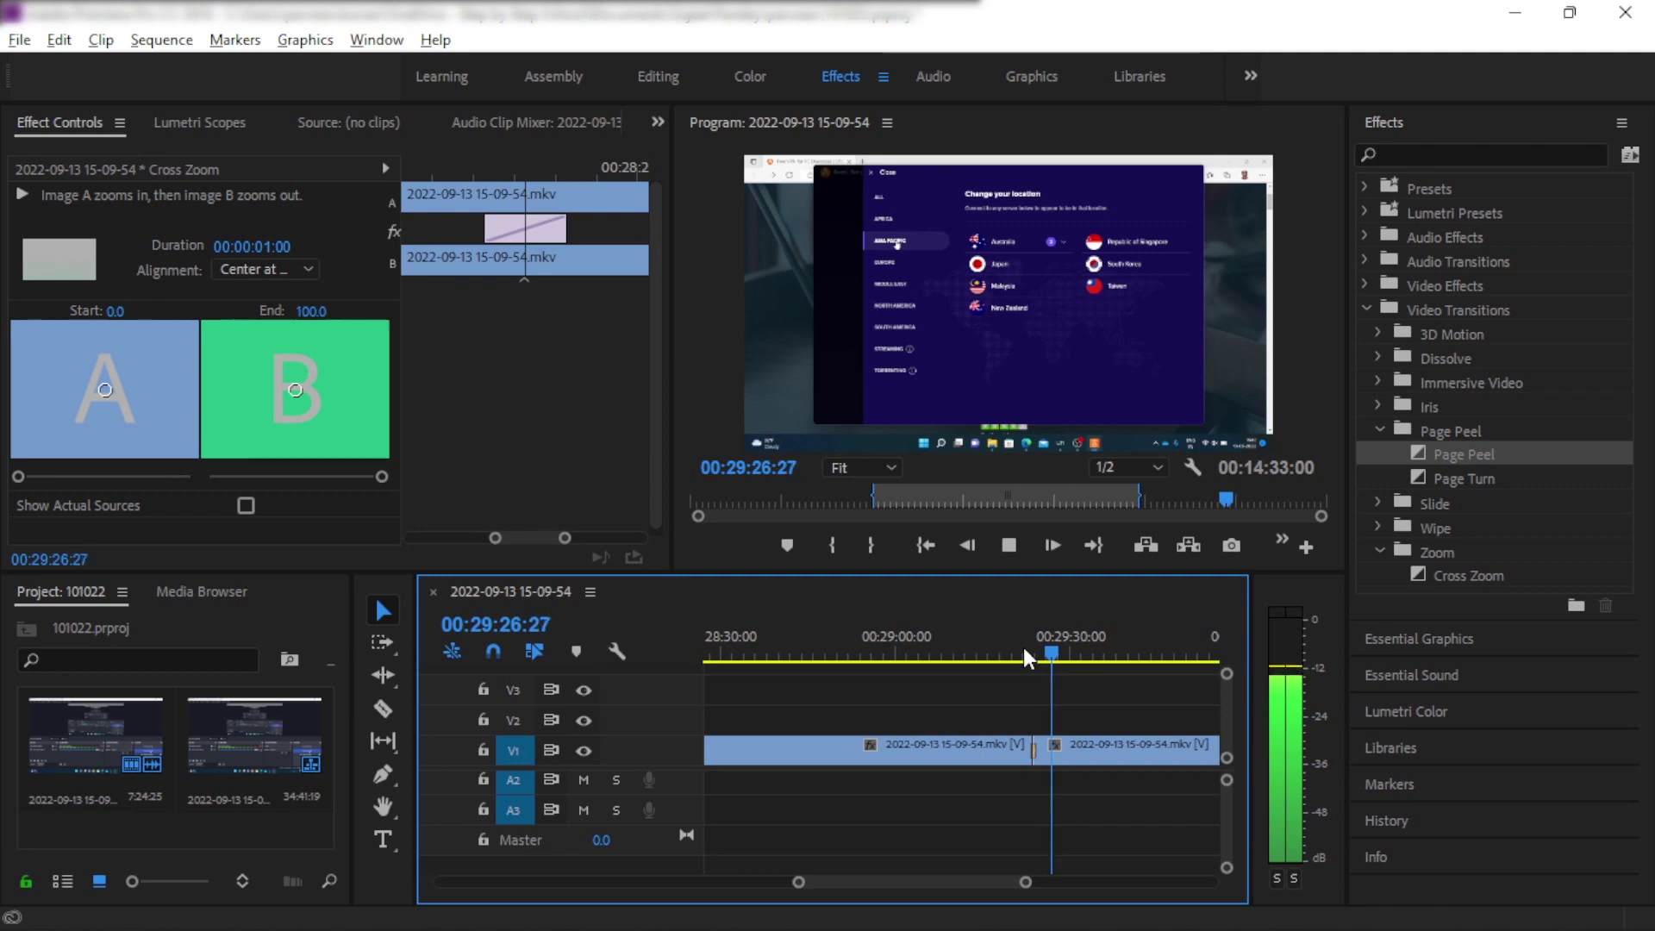
left_click(1365, 309)
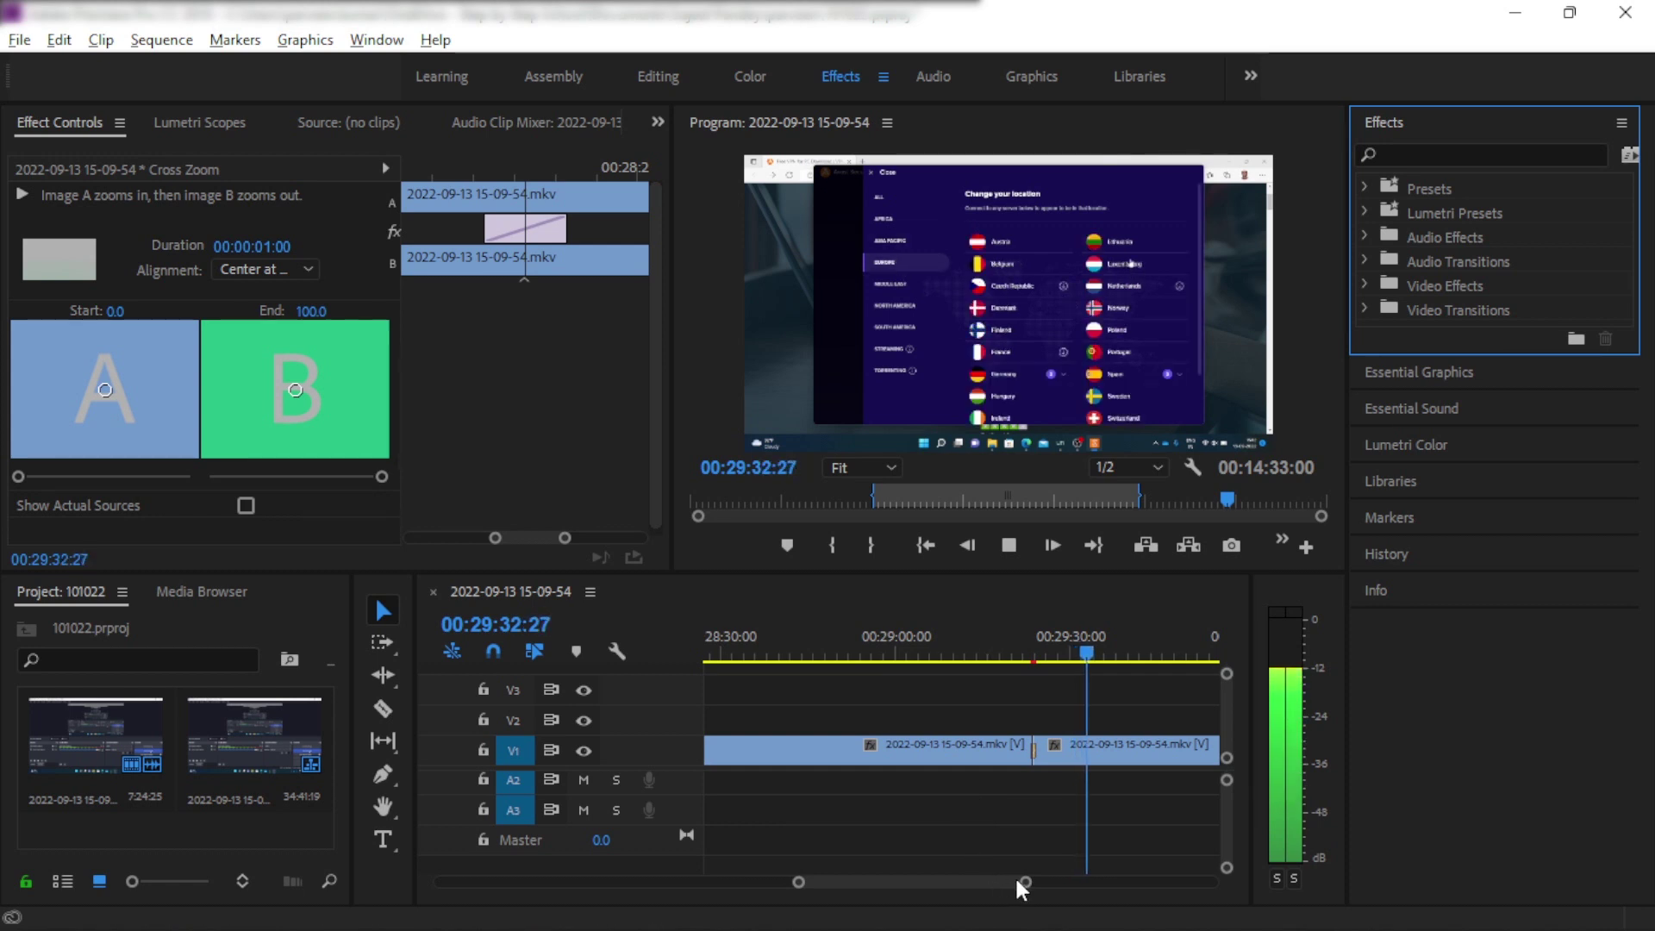
Step: Zoom the timeline out to show both the Cross Zoom and Page Peel transitions on V1
left_click_drag(1025, 882, 1212, 884)
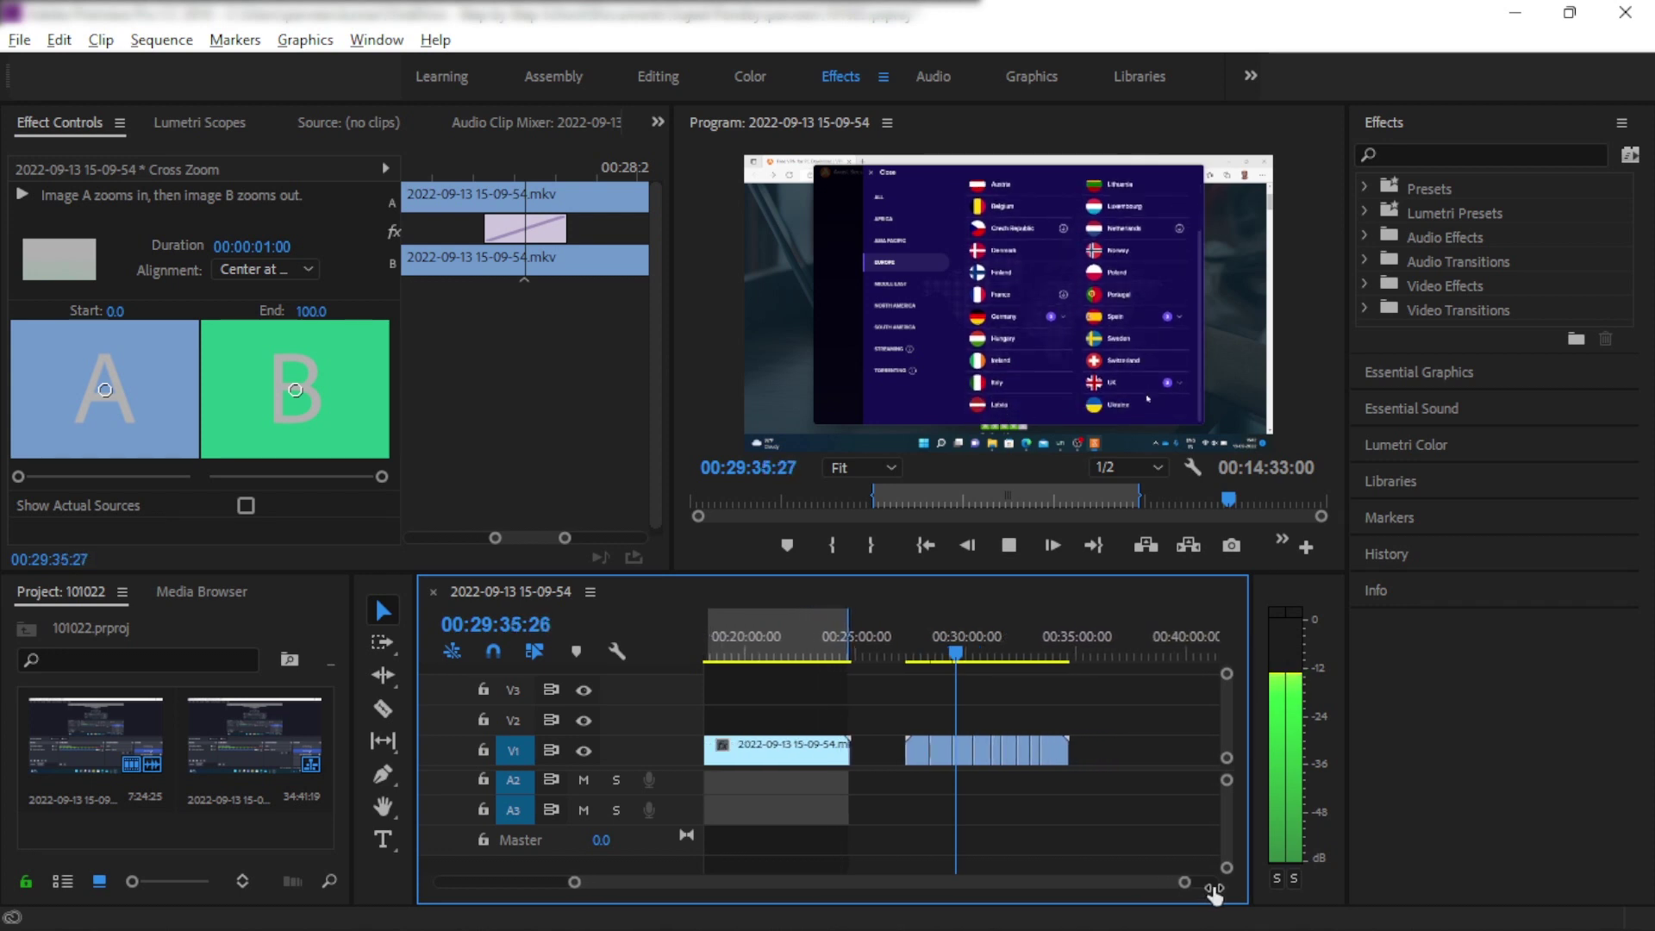